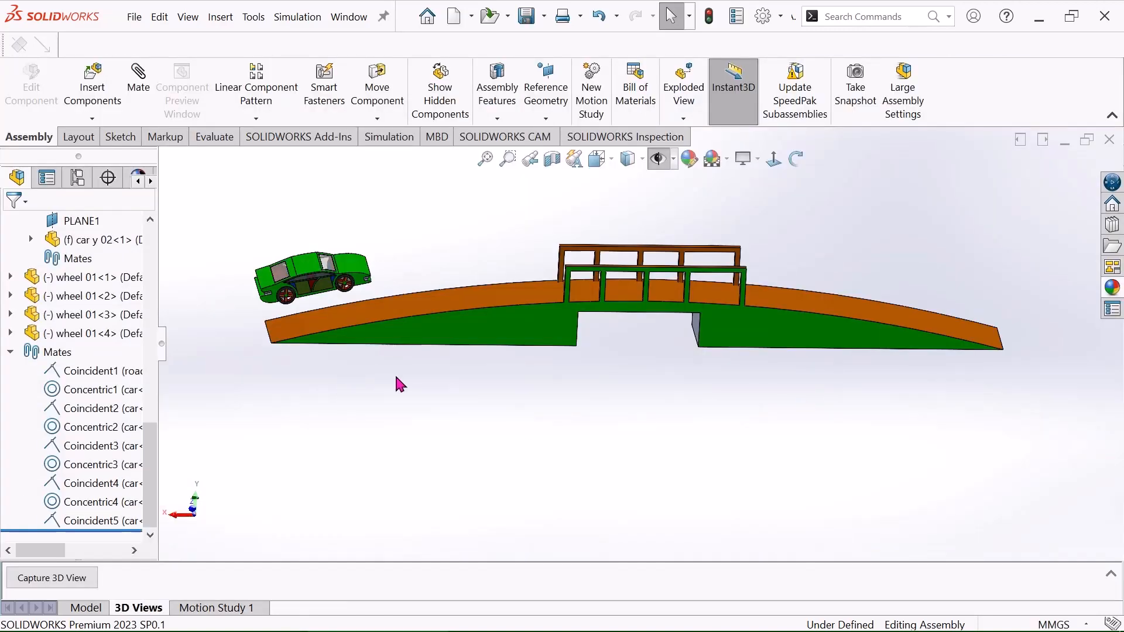
Mate the Front Plane of road with bridge<1> and the Front Plane of car<1> as coincident.
left_click(139, 82)
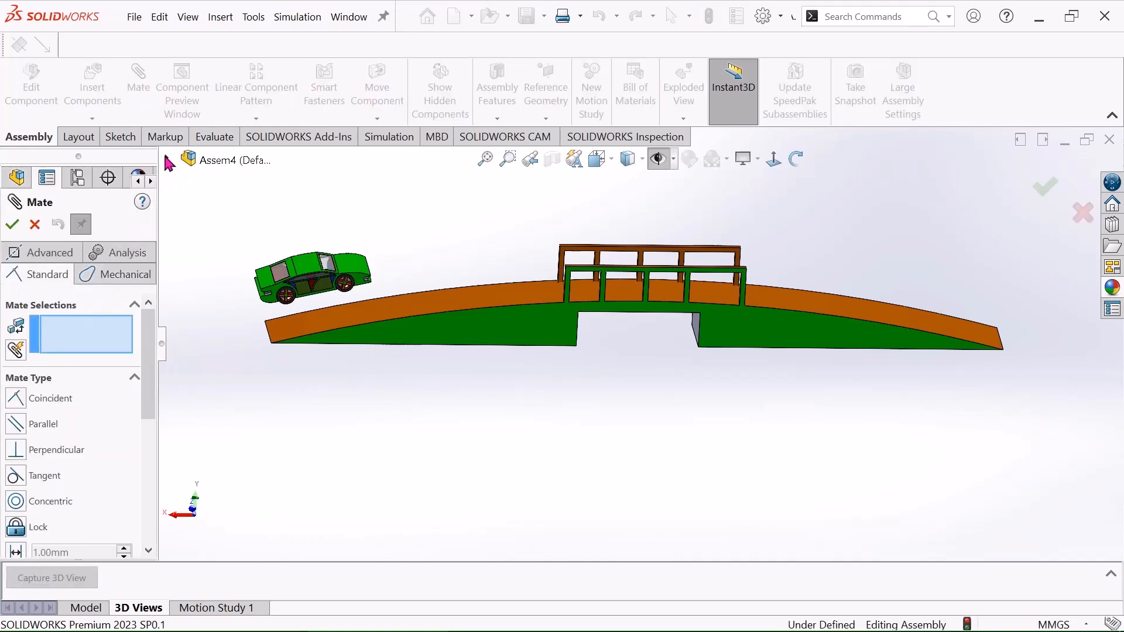
left_click(167, 158)
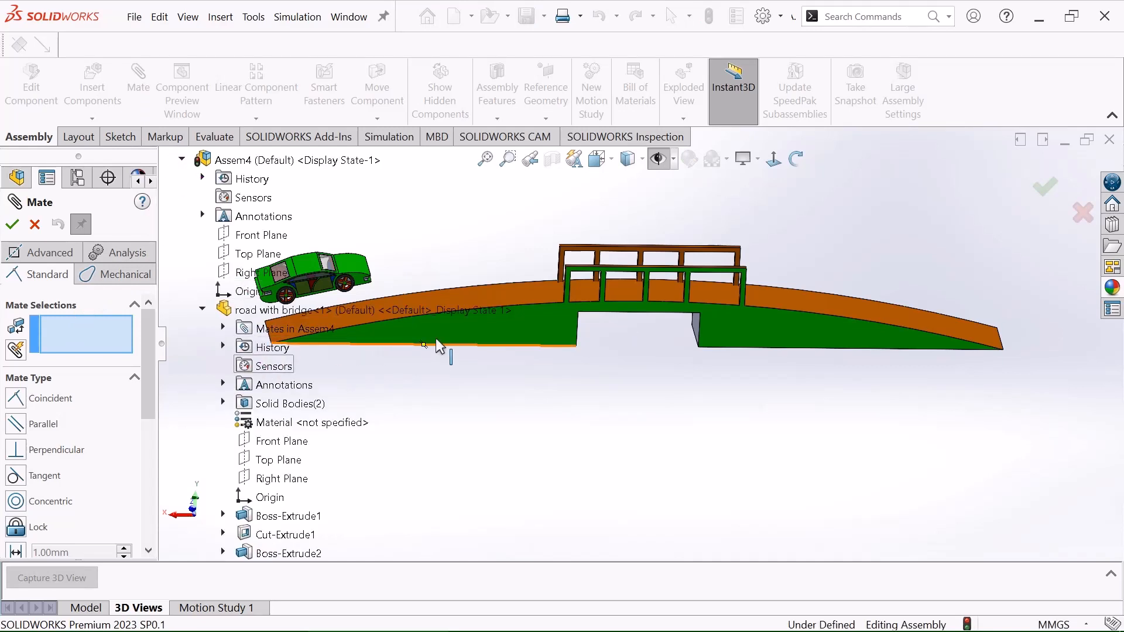
scroll(437, 340, "up", 2)
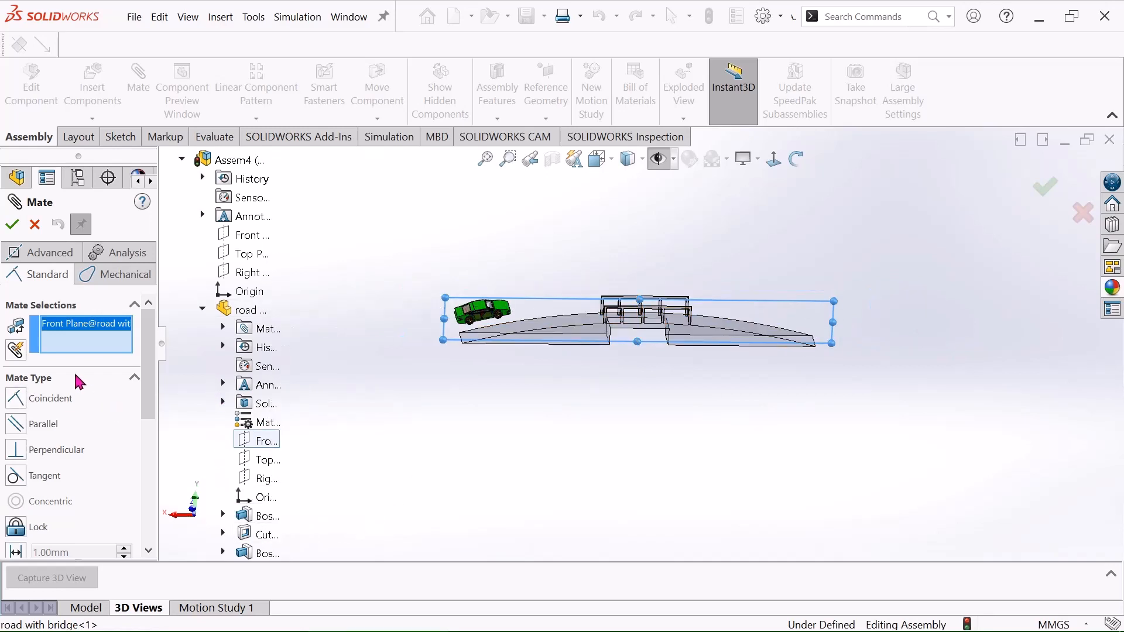
scroll(284, 548, "down", 2)
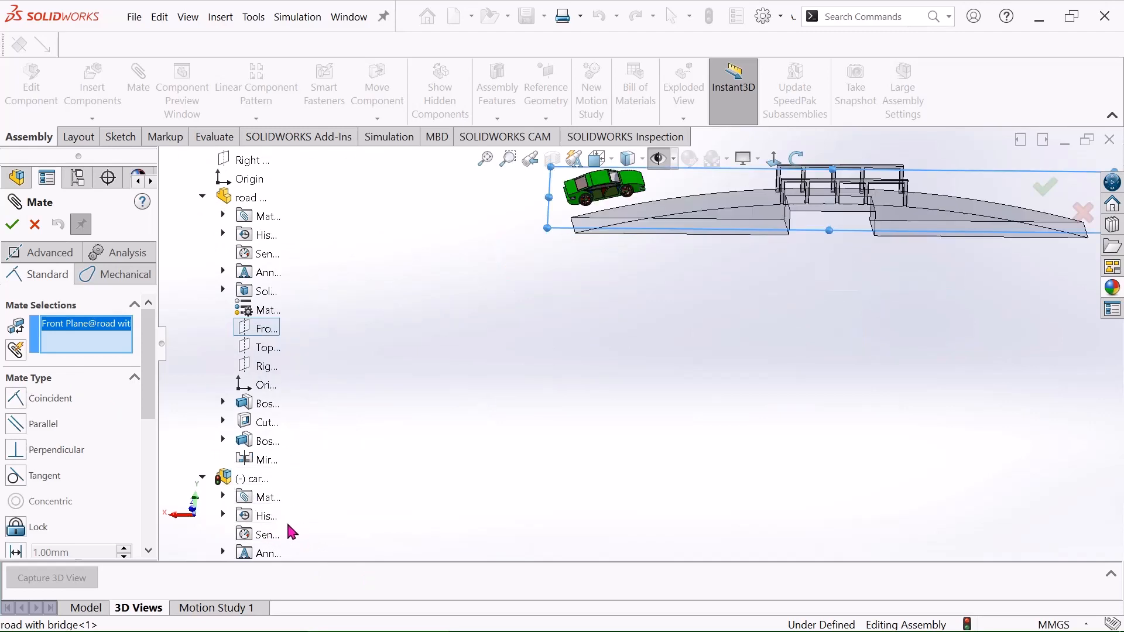
scroll(270, 535, "down", 1)
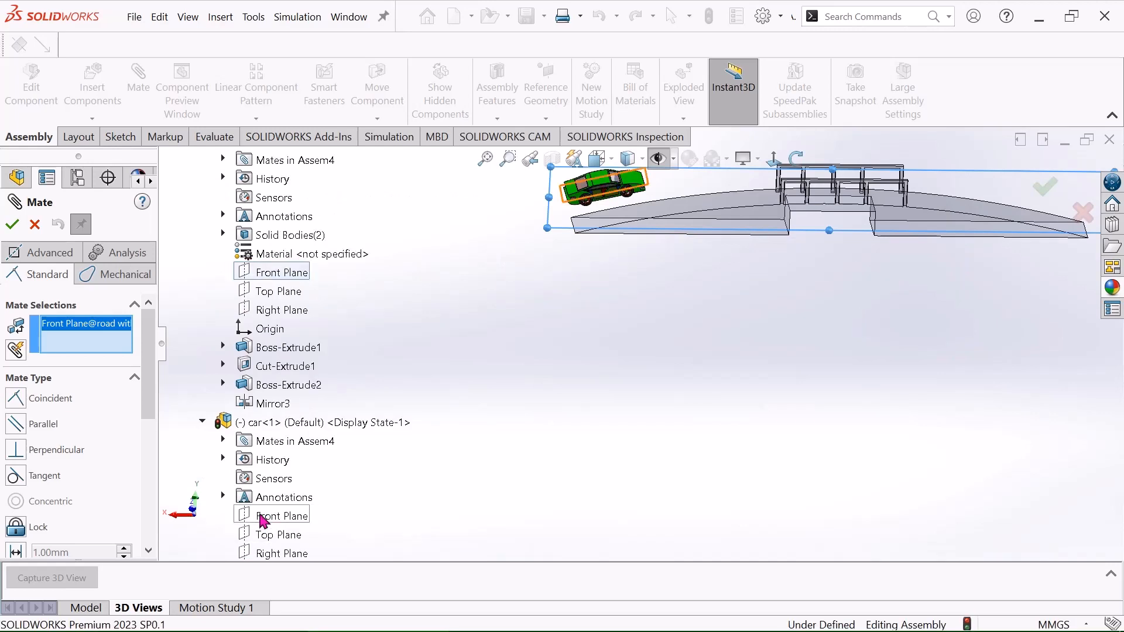
left_click(263, 521)
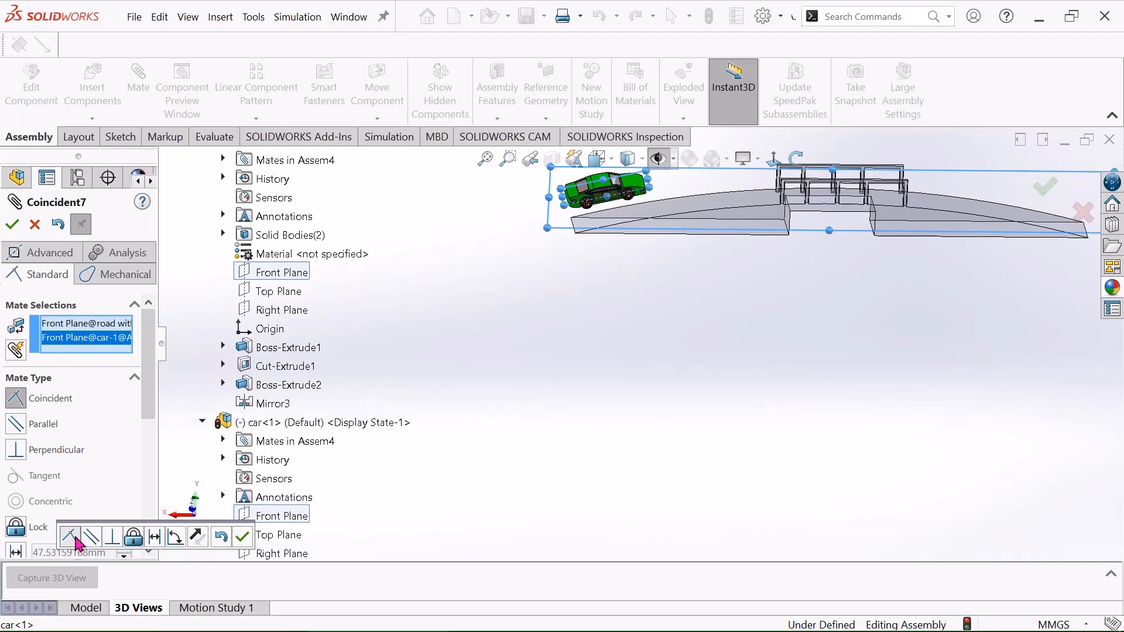
scroll(837, 237, "up", 3)
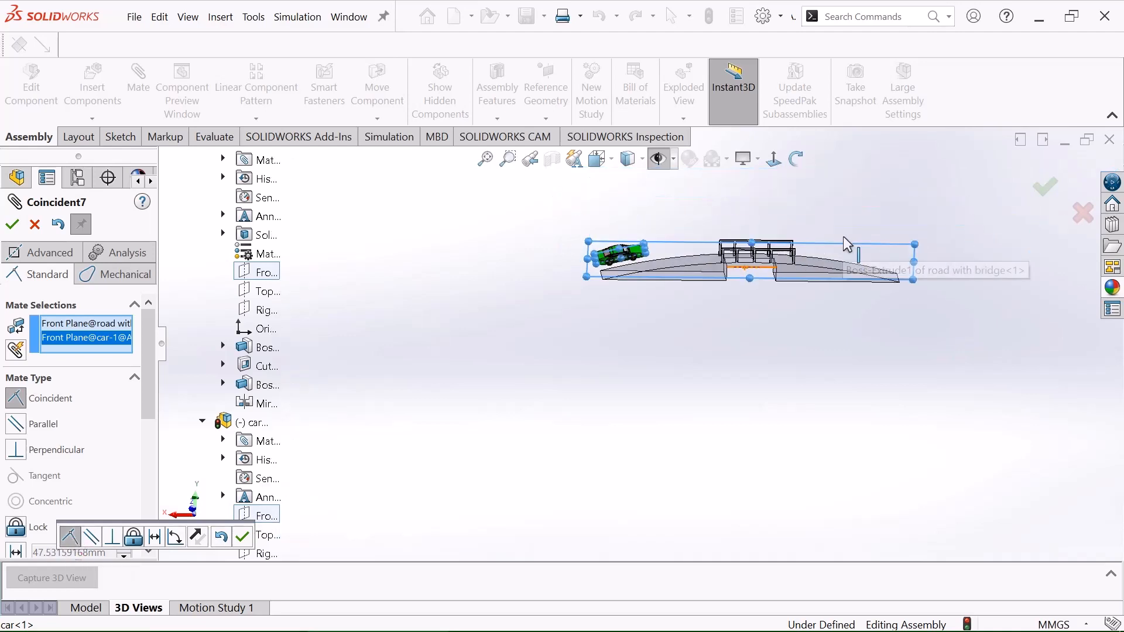
scroll(843, 273, "down", 2)
scroll(575, 302, "down", 3)
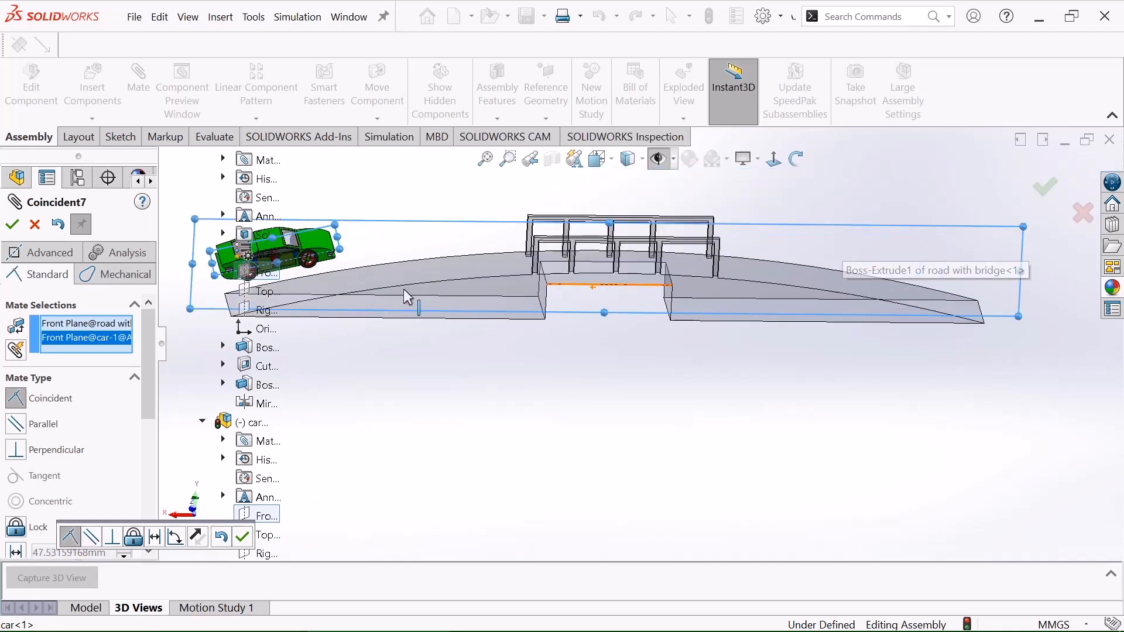
scroll(401, 293, "up", 2)
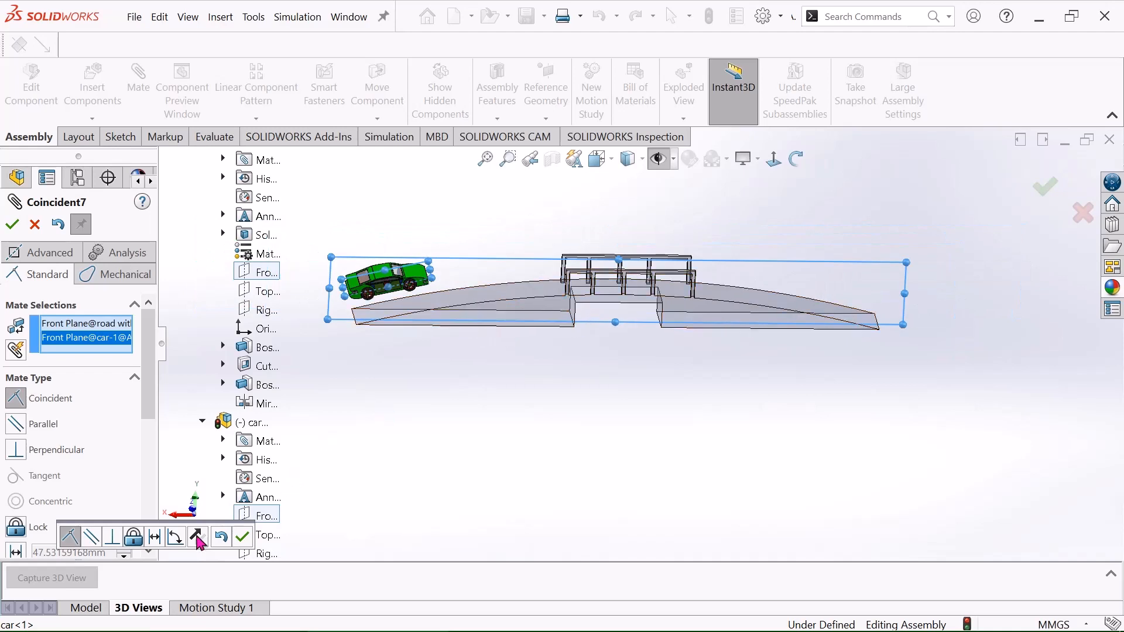
left_click(243, 537)
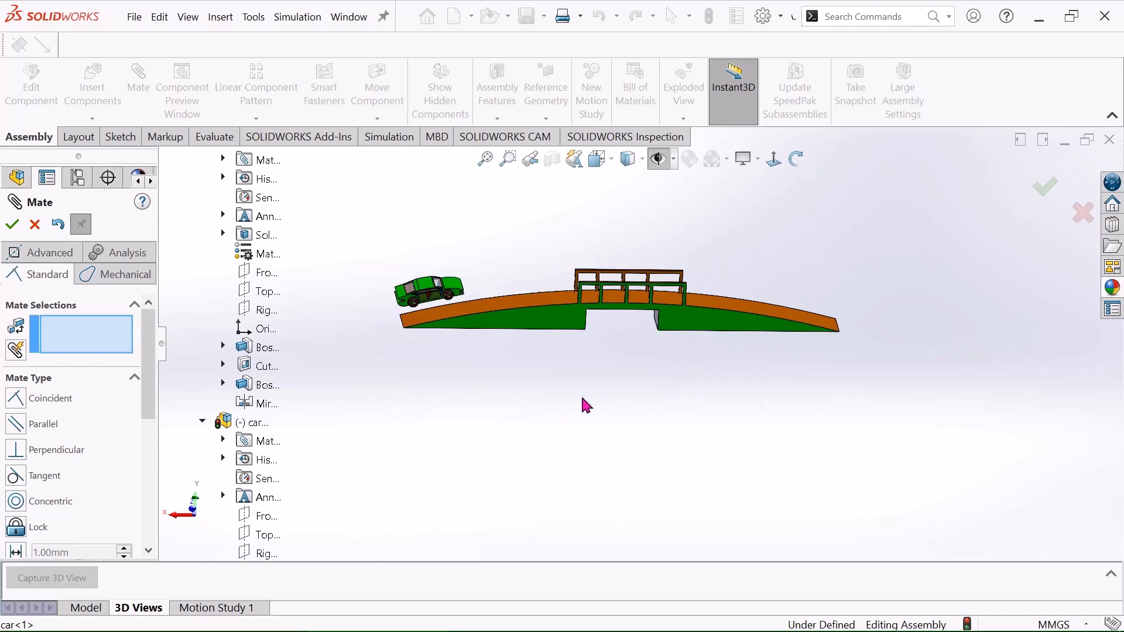
Add a tangent mate between the road's curved upper face and the outer tread face of the car's uphill wheel, wheel 01<2>.
scroll(449, 316, "down", 1)
scroll(467, 264, "down", 3)
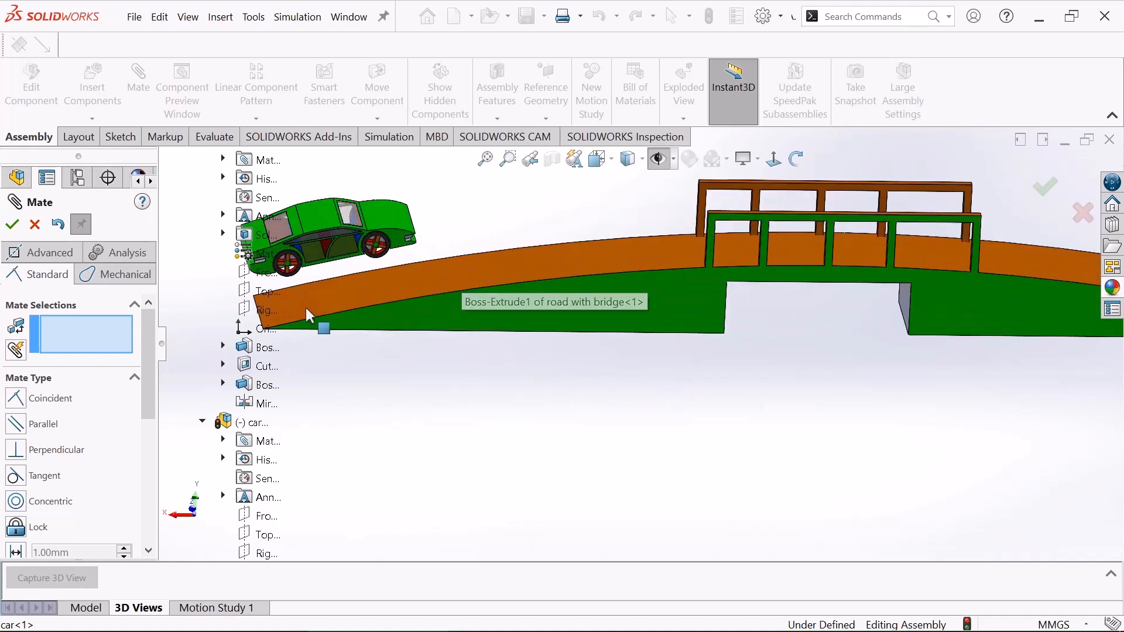
left_click(432, 288)
scroll(673, 157, "up", 2)
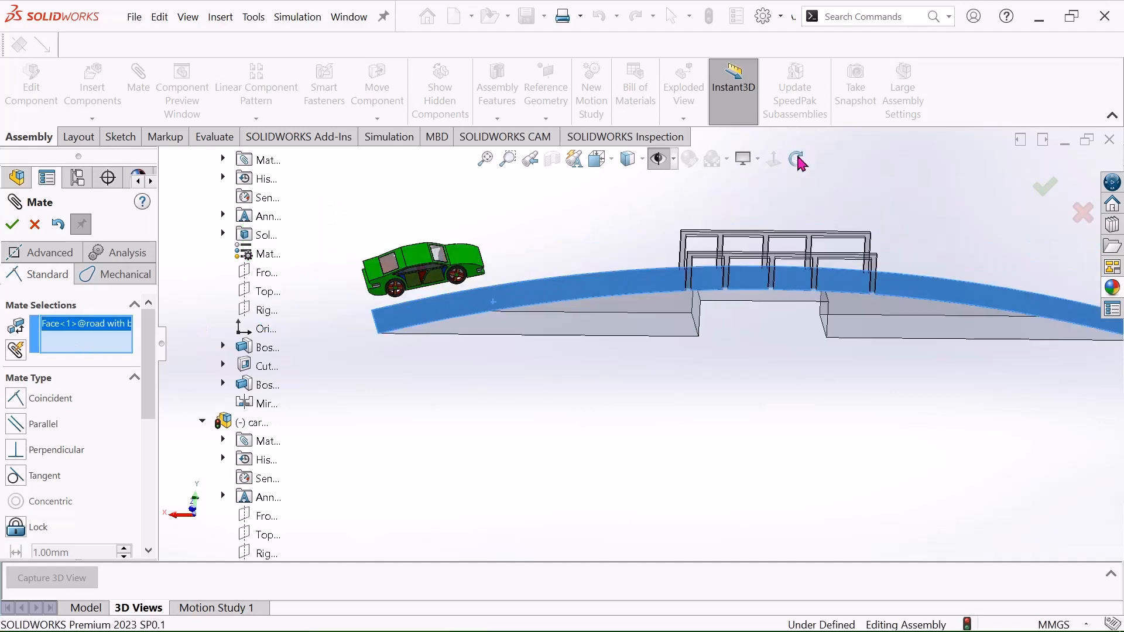
middle_click_drag(609, 261, 475, 213)
scroll(468, 230, "down", 5)
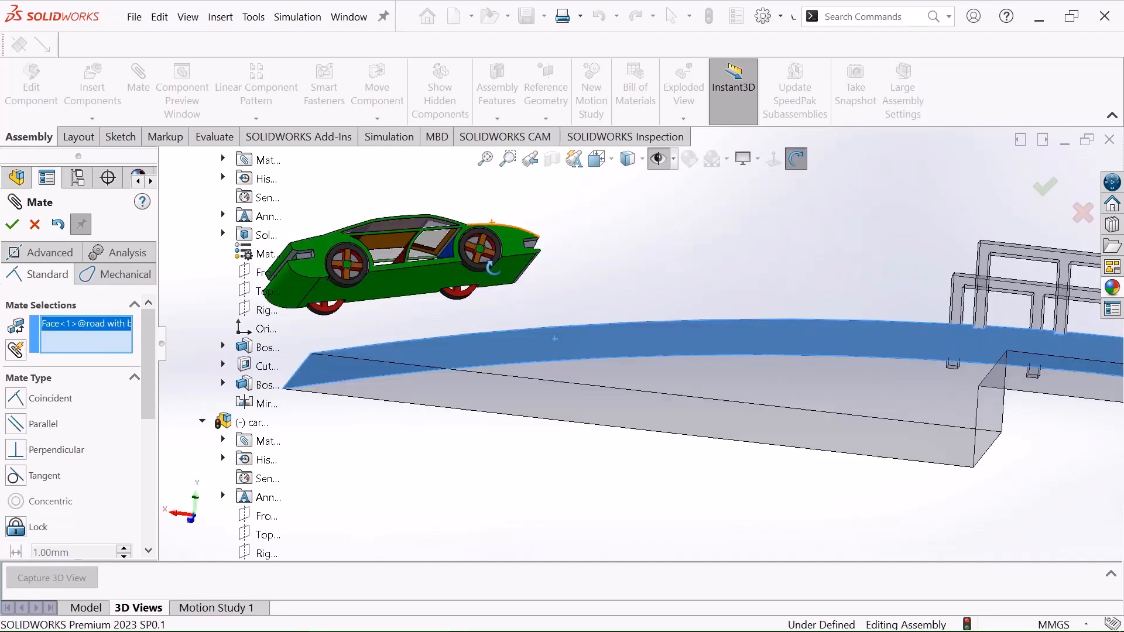
middle_click_drag(496, 266, 513, 277)
scroll(509, 275, "down", 3)
left_click(796, 159)
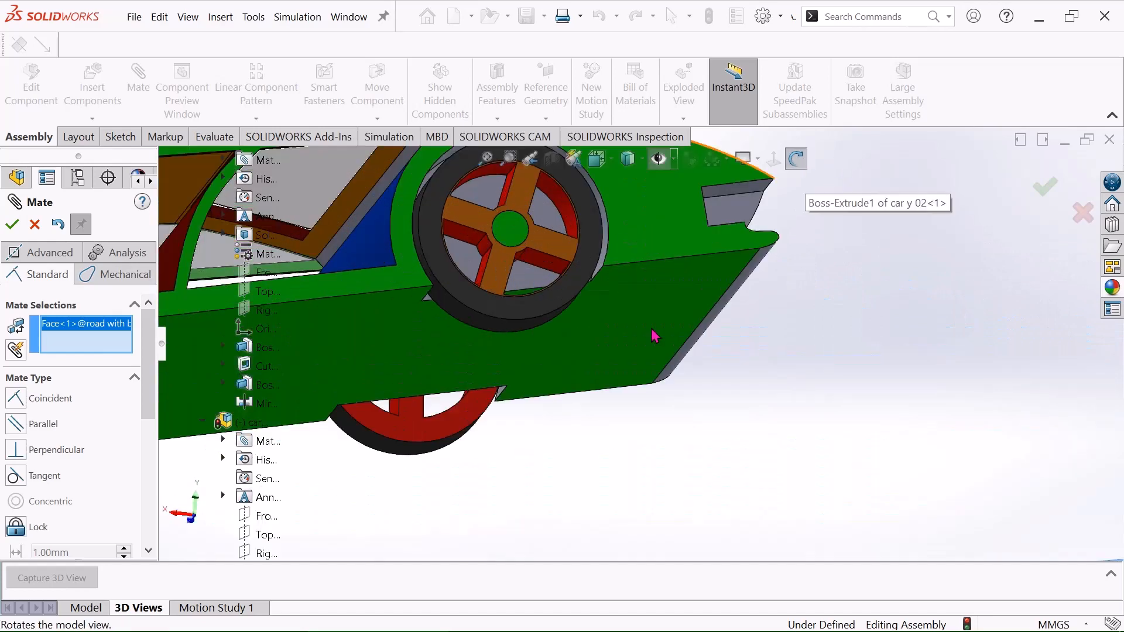
scroll(554, 343, "down", 4)
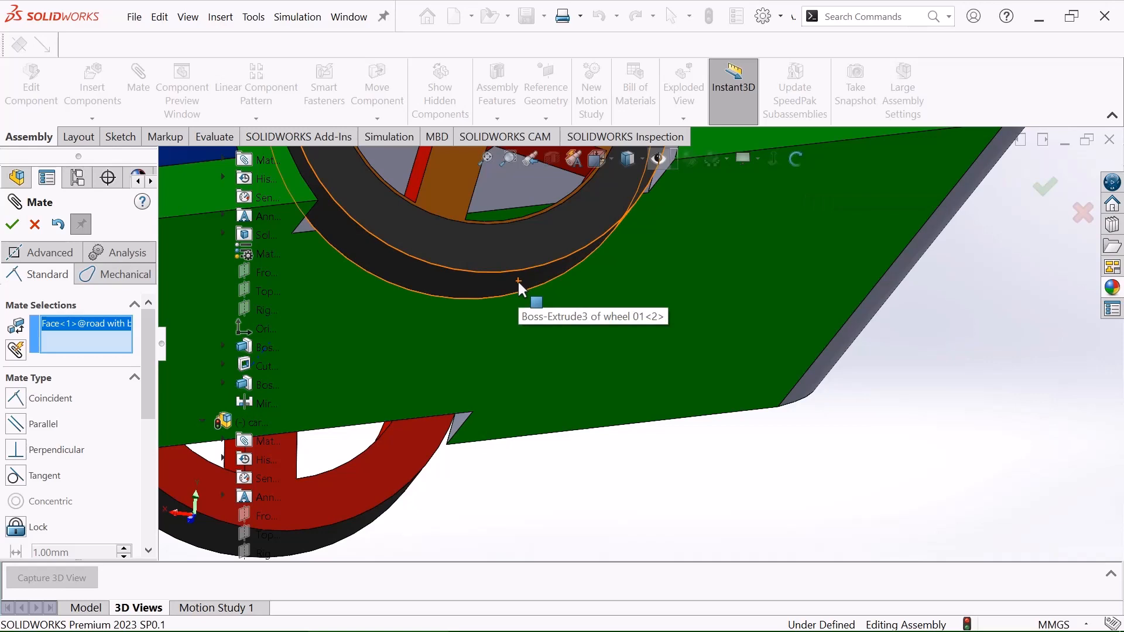
left_click(518, 280)
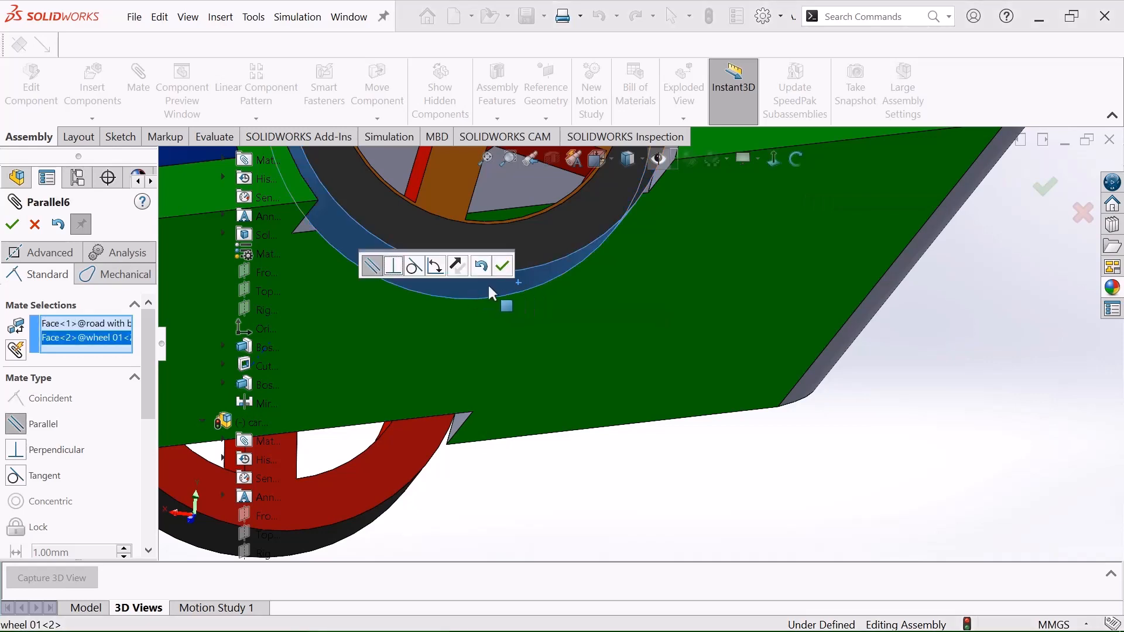
left_click(414, 267)
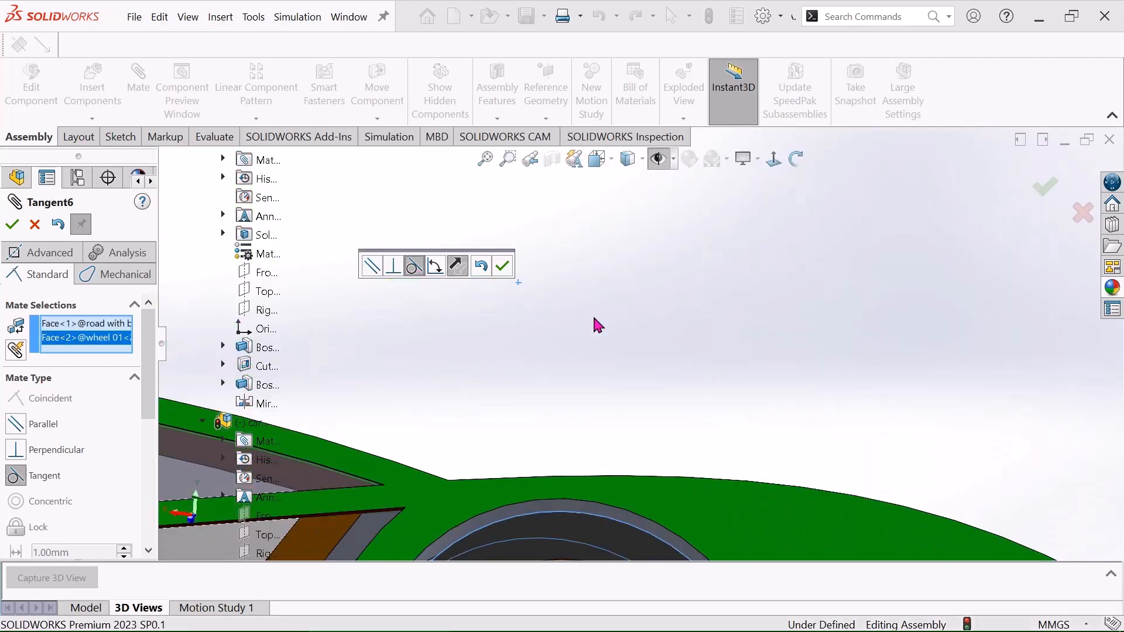
scroll(772, 394, "up", 6)
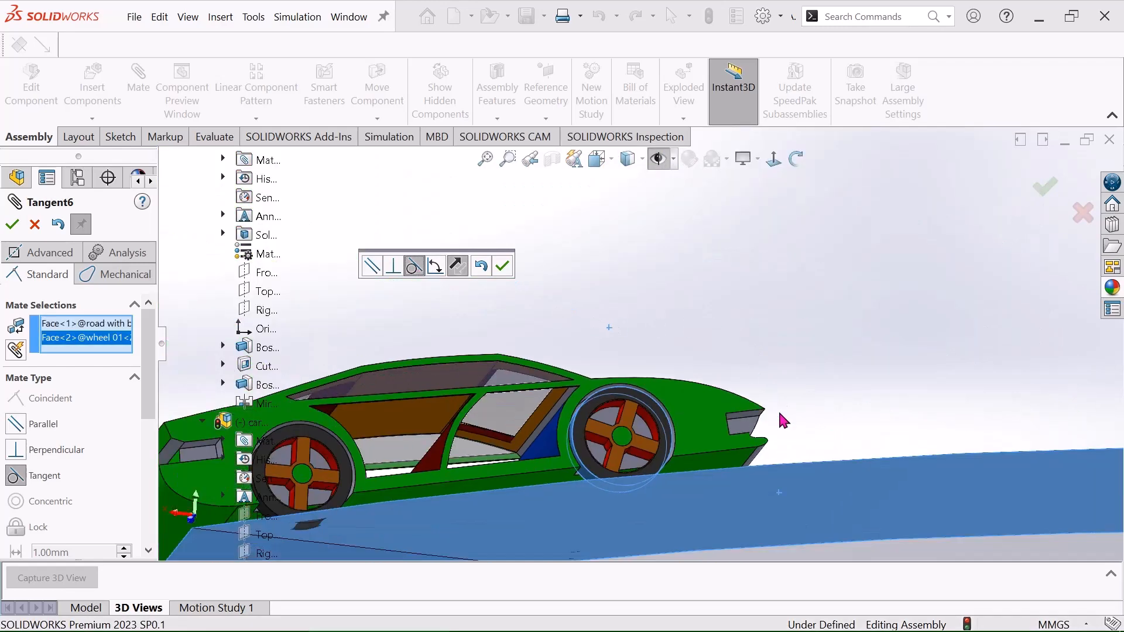
left_click(794, 163)
mouse_move(799, 384)
left_mouse_down()
mouse_move(781, 449)
mouse_move(804, 402)
mouse_move(784, 396)
left_mouse_up()
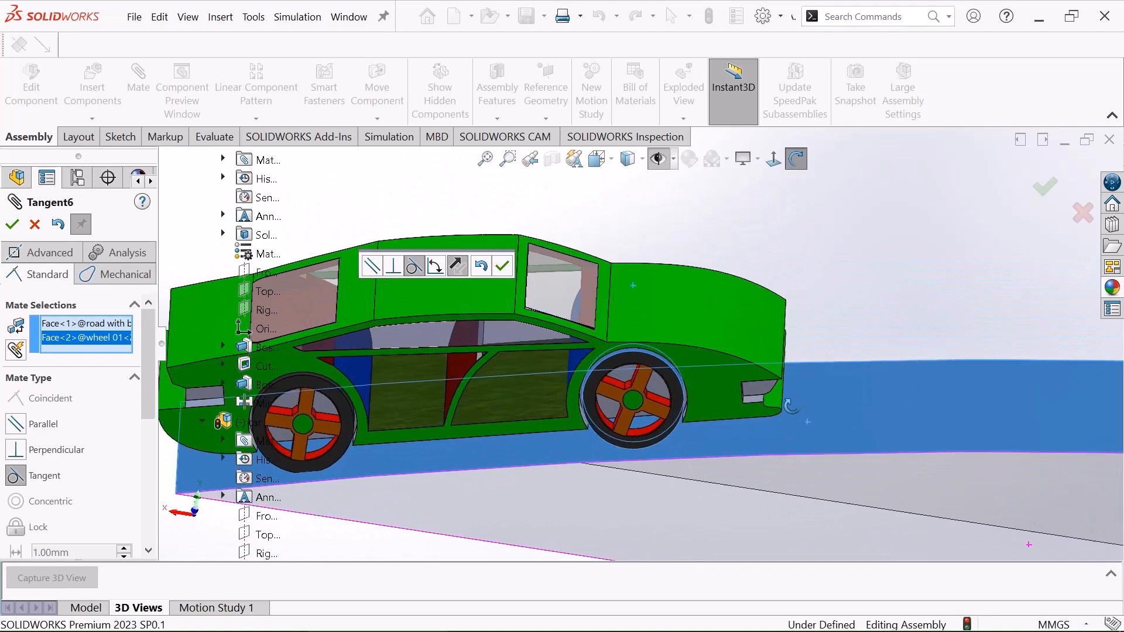
left_click(502, 268)
Add a tangent mate between the road's curved upper face and the outer tread face of the car's downhill wheel, wheel 01<1>.
scroll(754, 404, "up", 4)
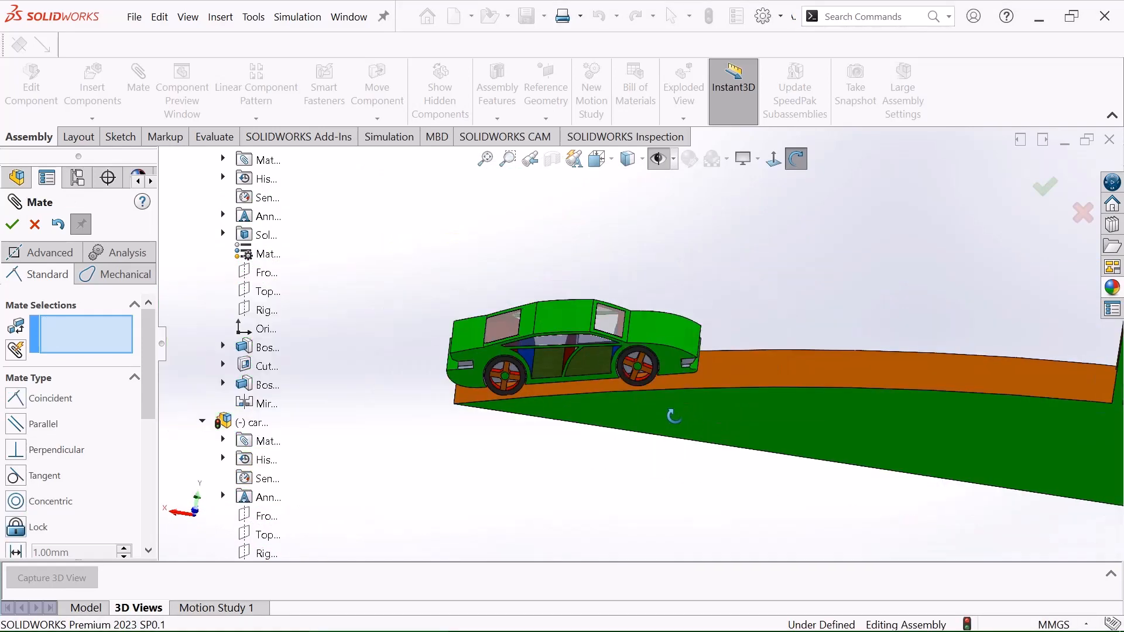
left_click_drag(627, 407, 355, 339)
right_click(545, 220)
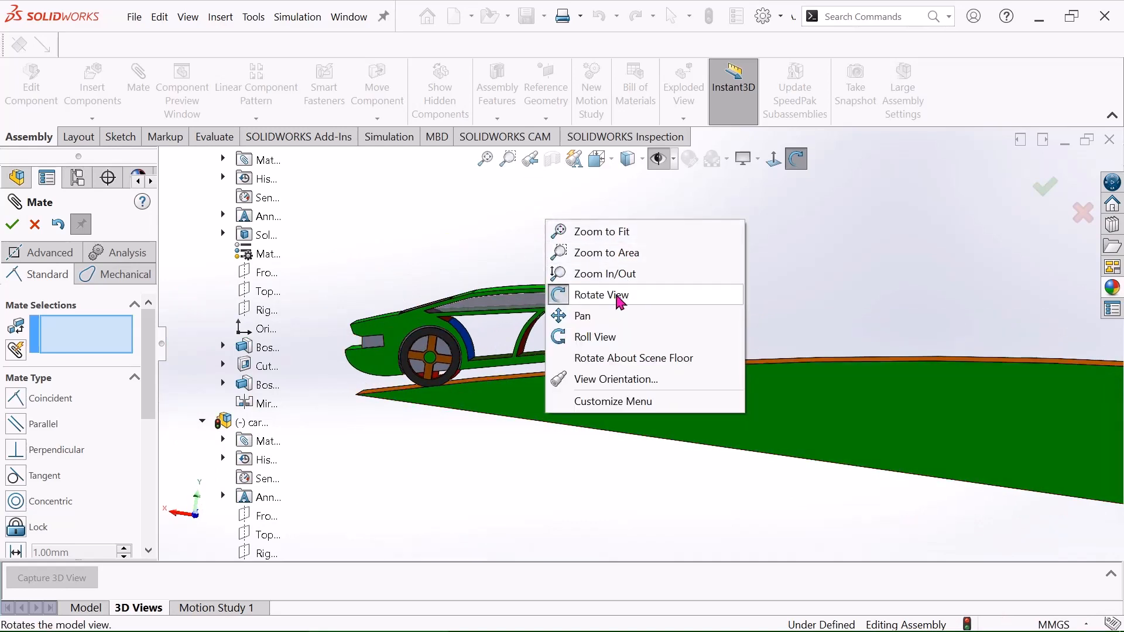
left_click(585, 294)
mouse_move(756, 315)
left_mouse_down()
mouse_move(743, 334)
mouse_move(752, 319)
left_mouse_up()
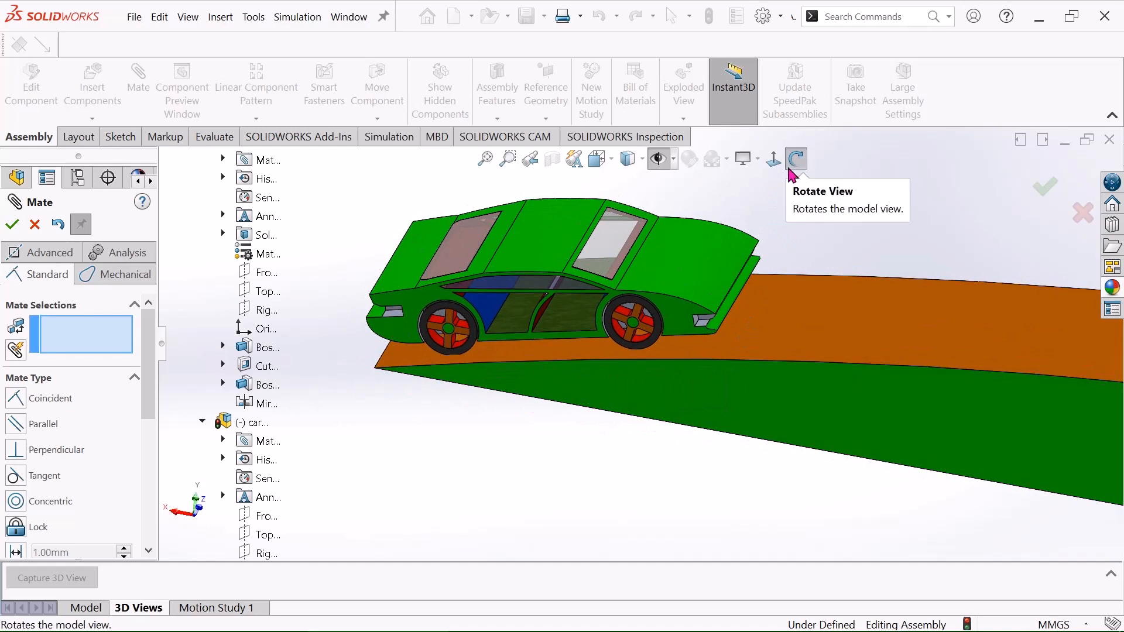
left_click(801, 336)
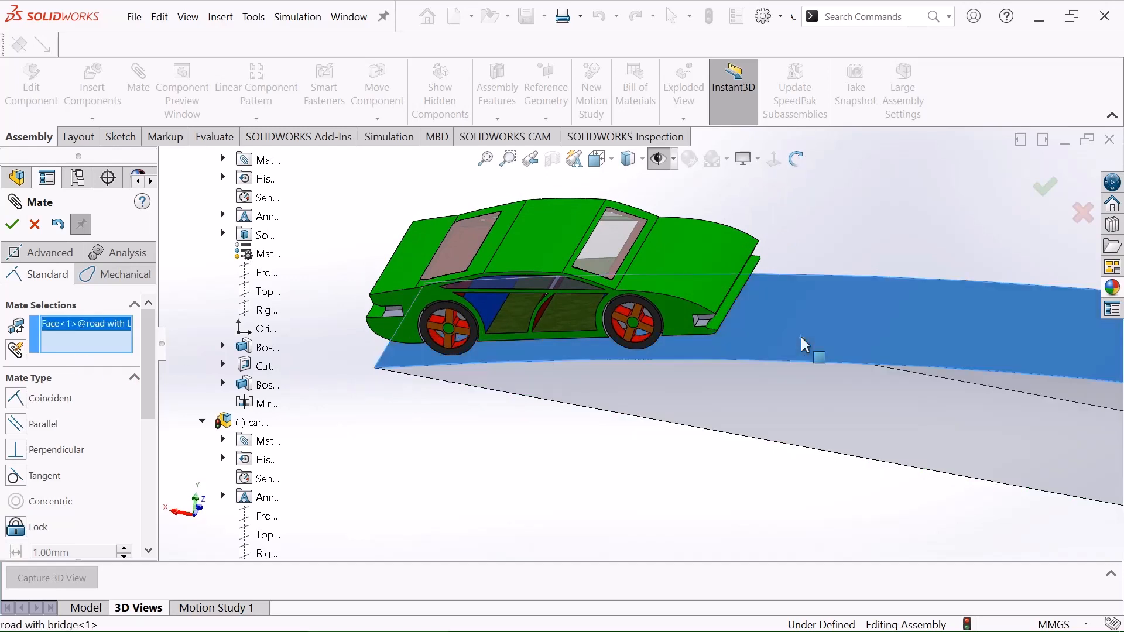
scroll(469, 338, "down", 2)
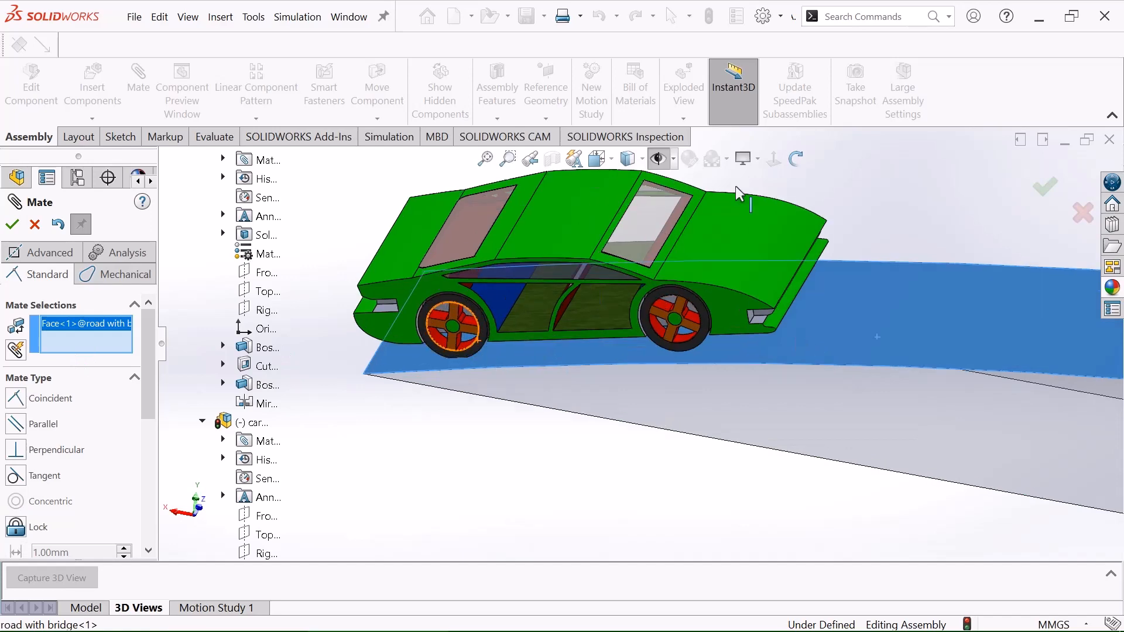
left_click(796, 159)
left_click_drag(798, 256, 781, 199)
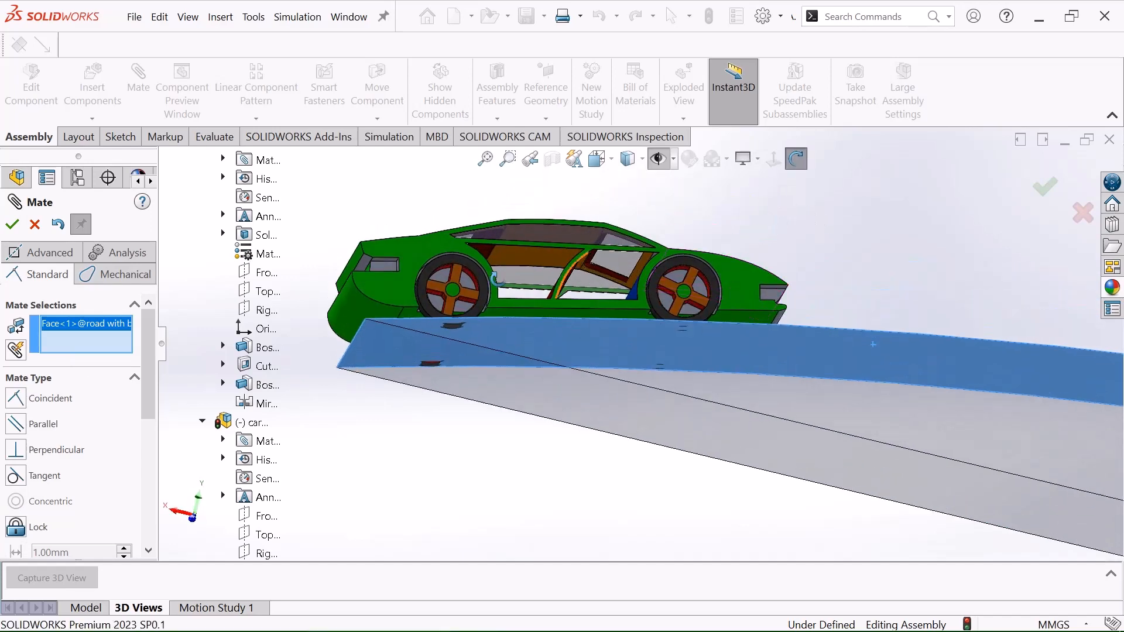
scroll(498, 279, "down", 5)
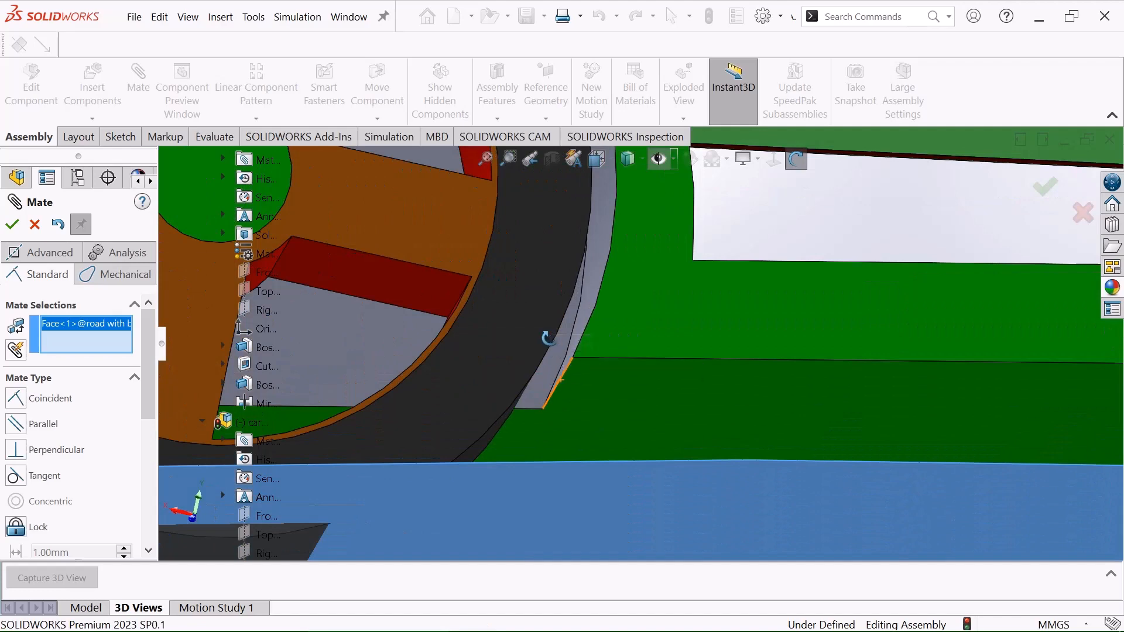
left_click_drag(548, 339, 490, 386)
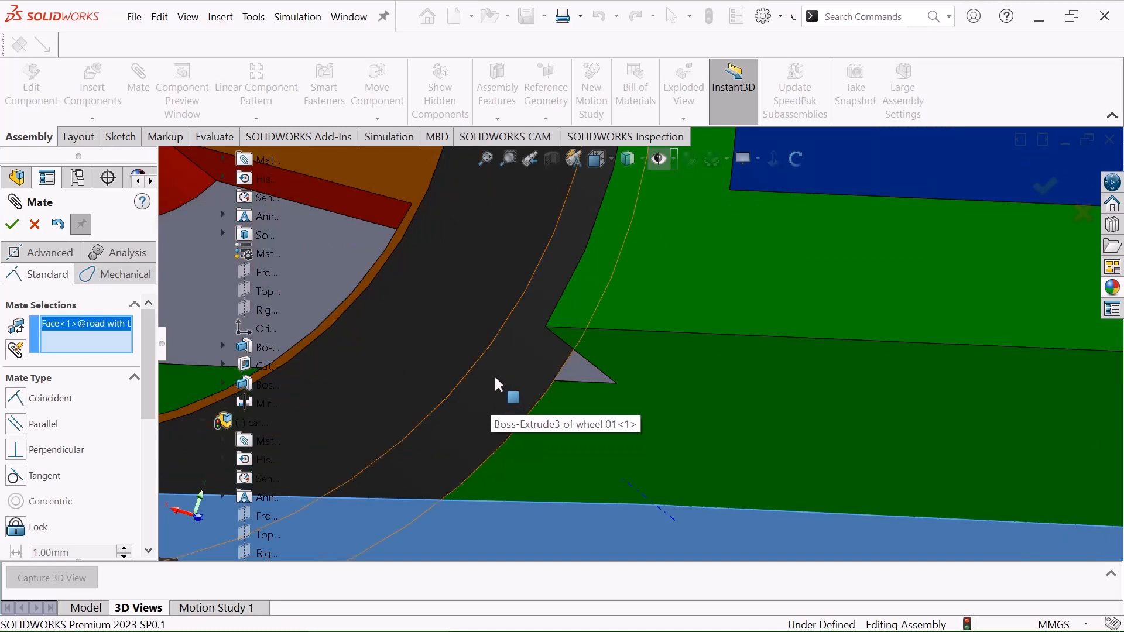
left_click(495, 378)
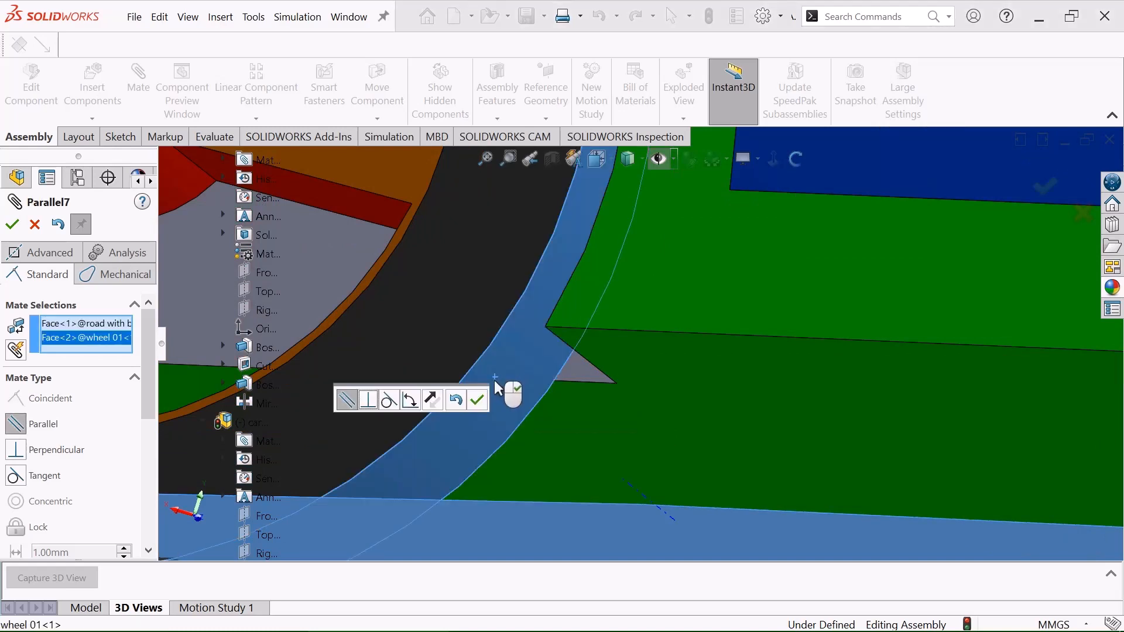
left_click(389, 403)
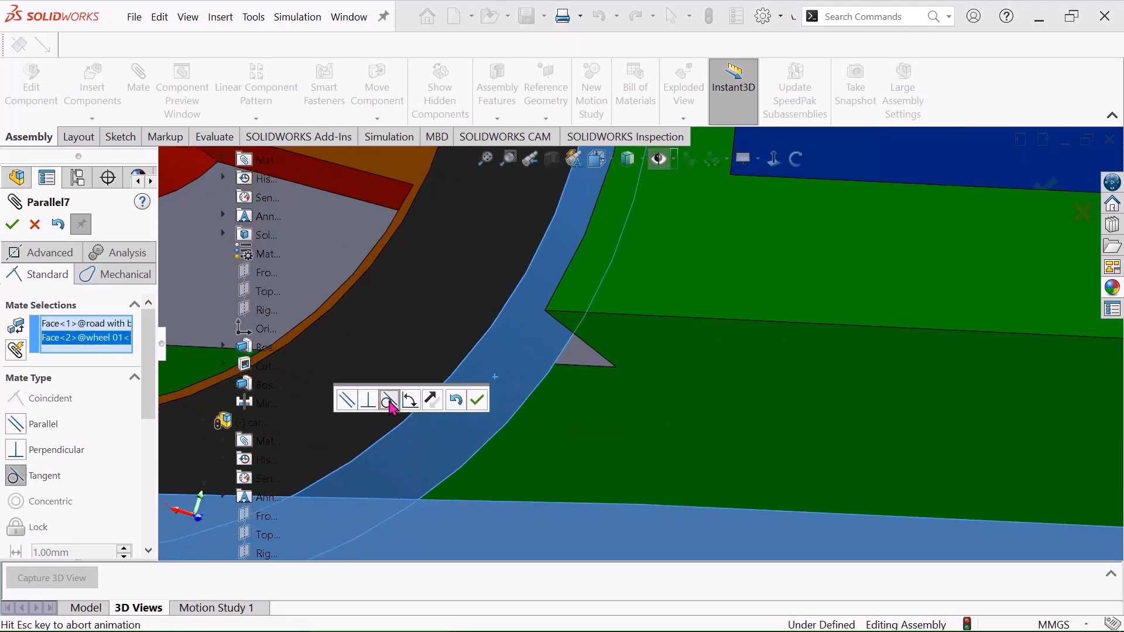
scroll(652, 389, "up", 4)
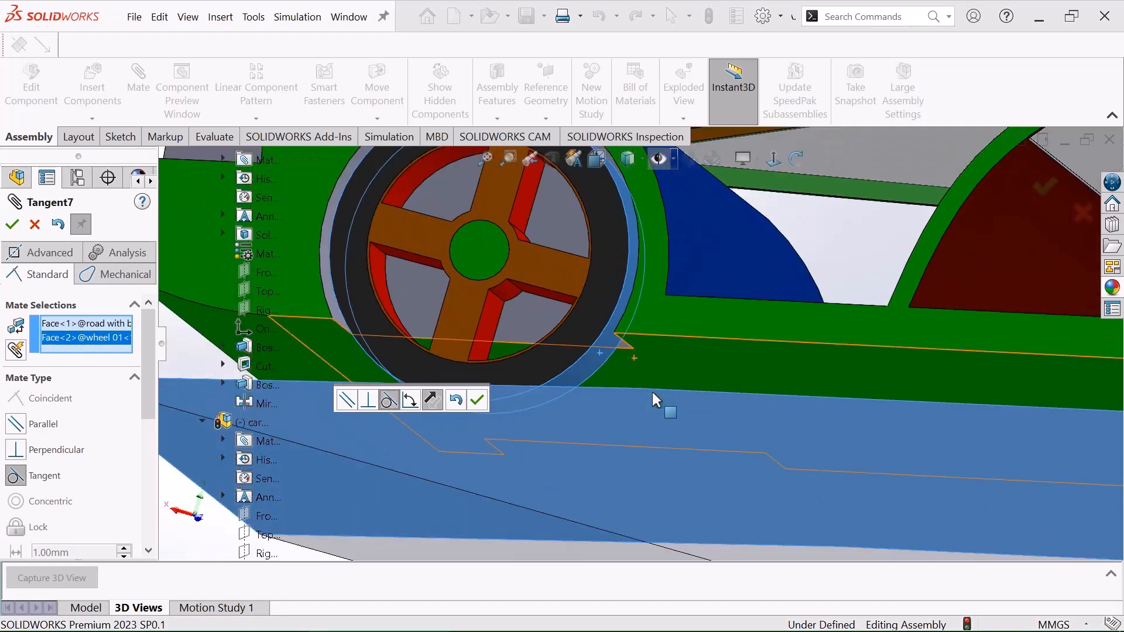
scroll(792, 258, "up", 3)
middle_click_drag(790, 284, 763, 316)
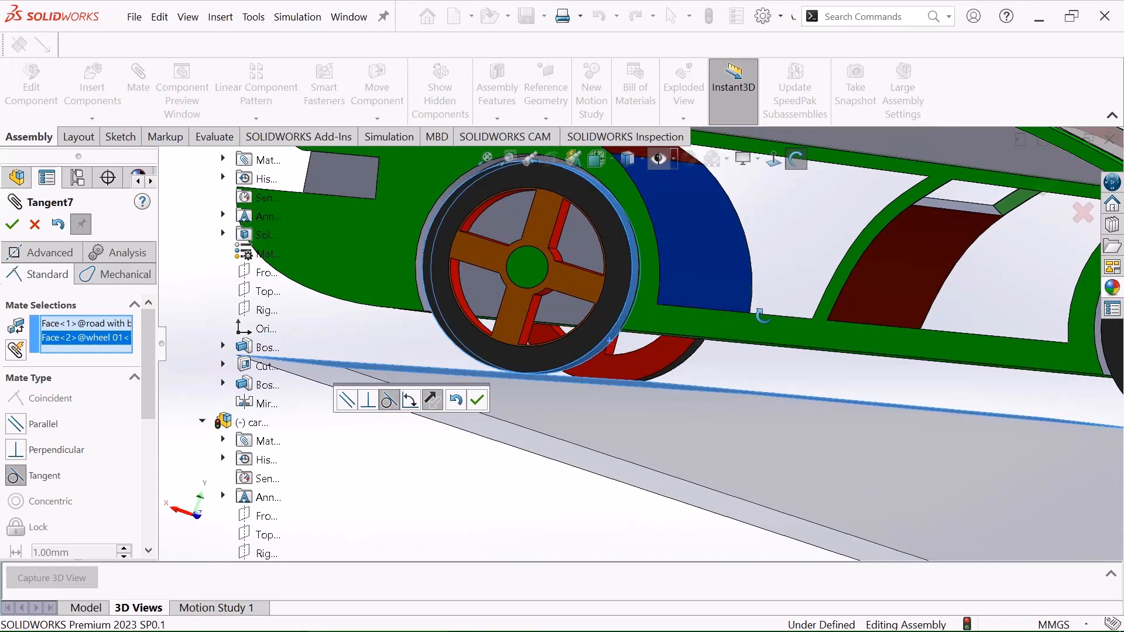
left_click(477, 403)
middle_click_drag(835, 344, 858, 348)
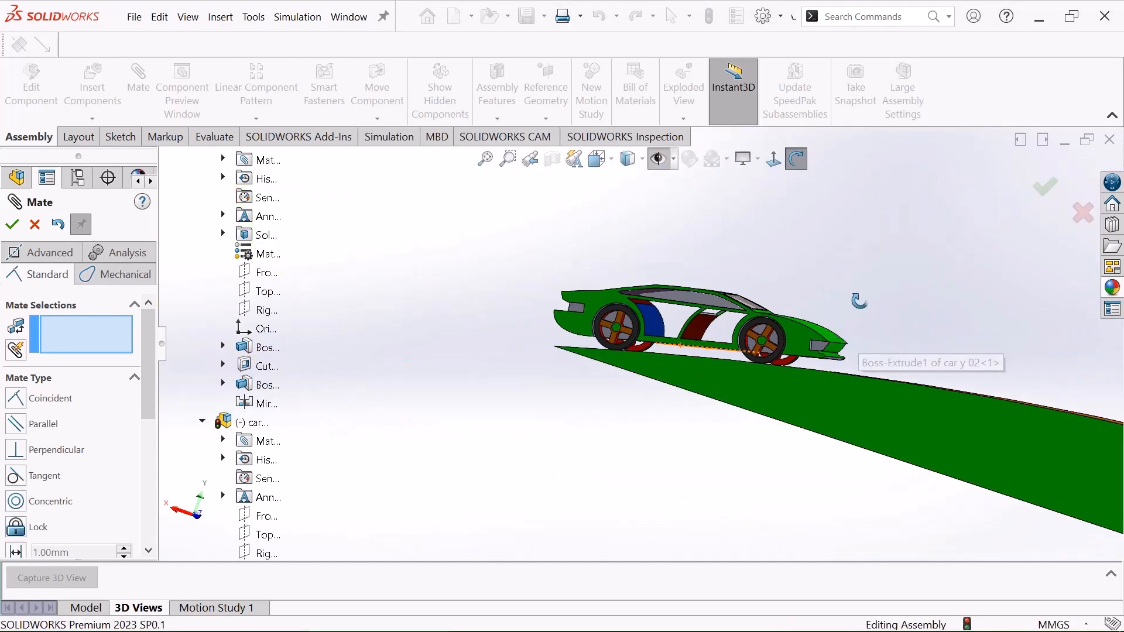
middle_click_drag(859, 301, 643, 334)
scroll(627, 350, "up", 4)
scroll(646, 362, "down", 2)
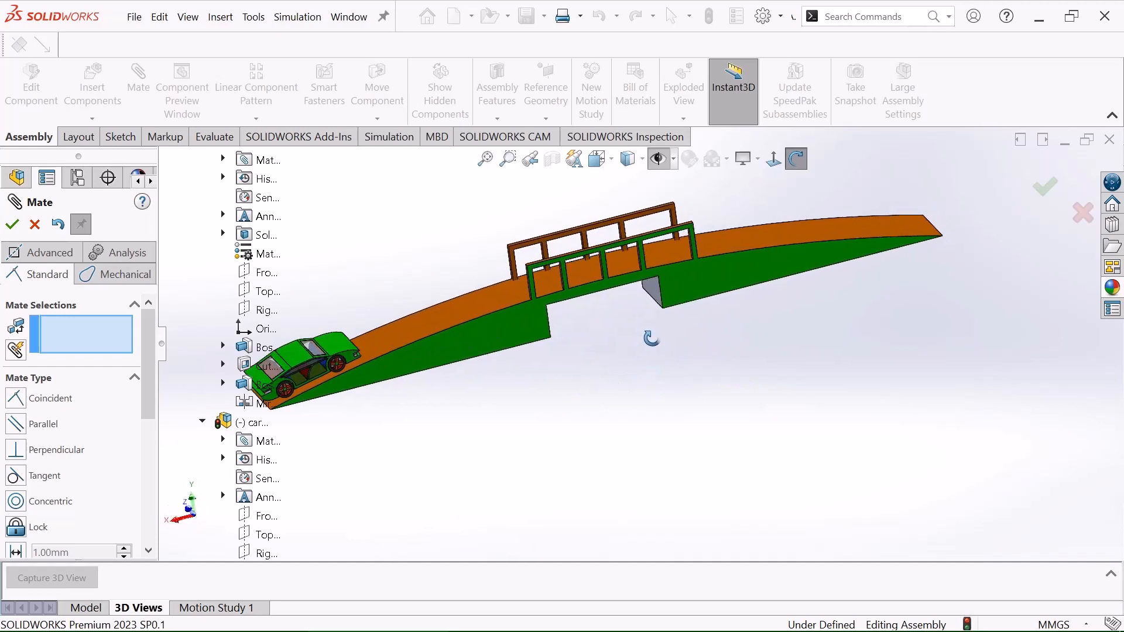
right_click(392, 243)
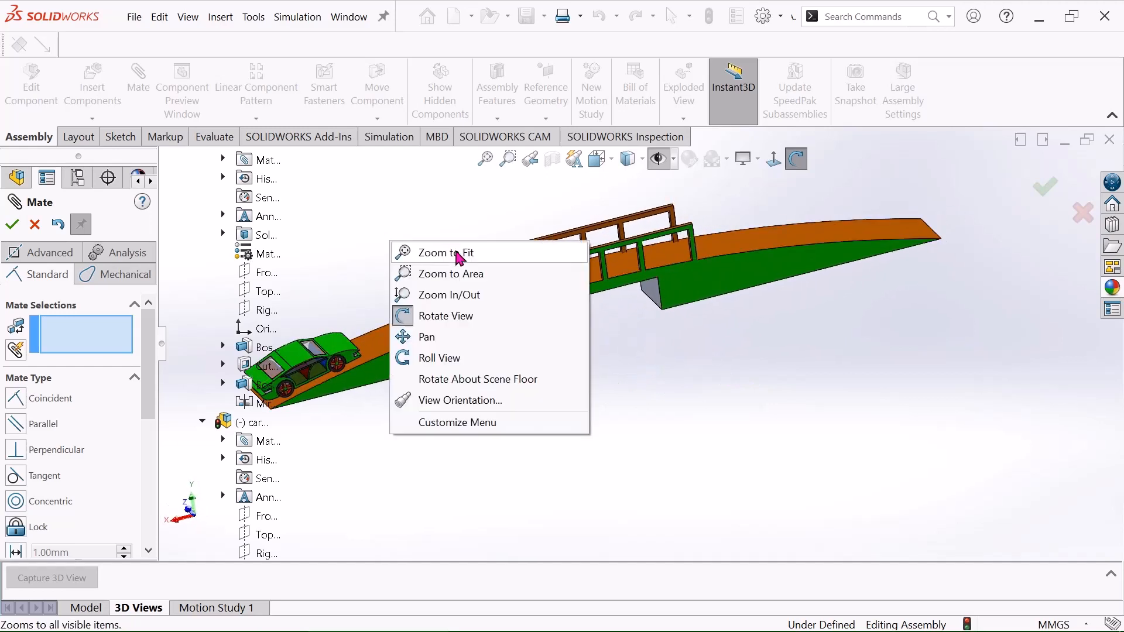
left_click(447, 316)
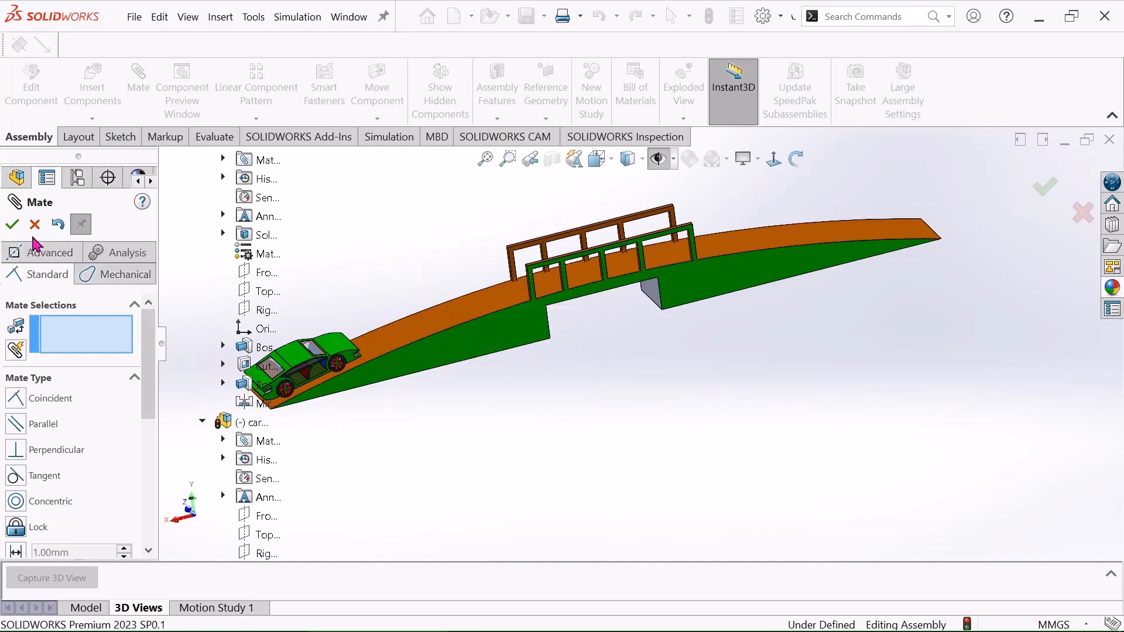
Finish mating and slide the car along the road to its far end and back onto the bridge.
left_click(12, 225)
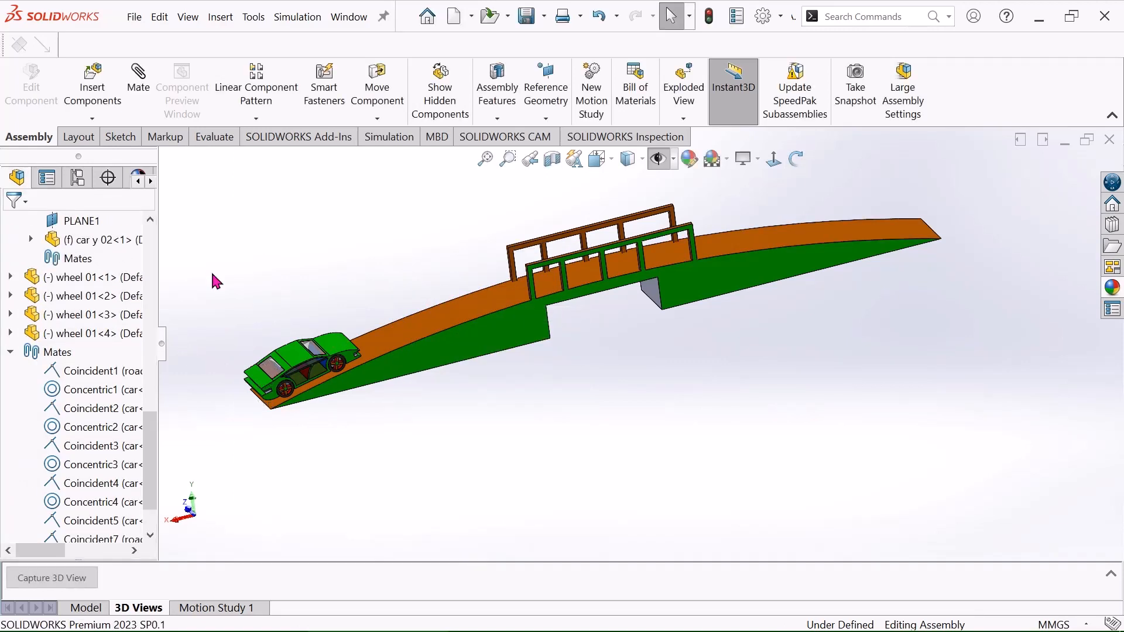
scroll(347, 367, "down", 2)
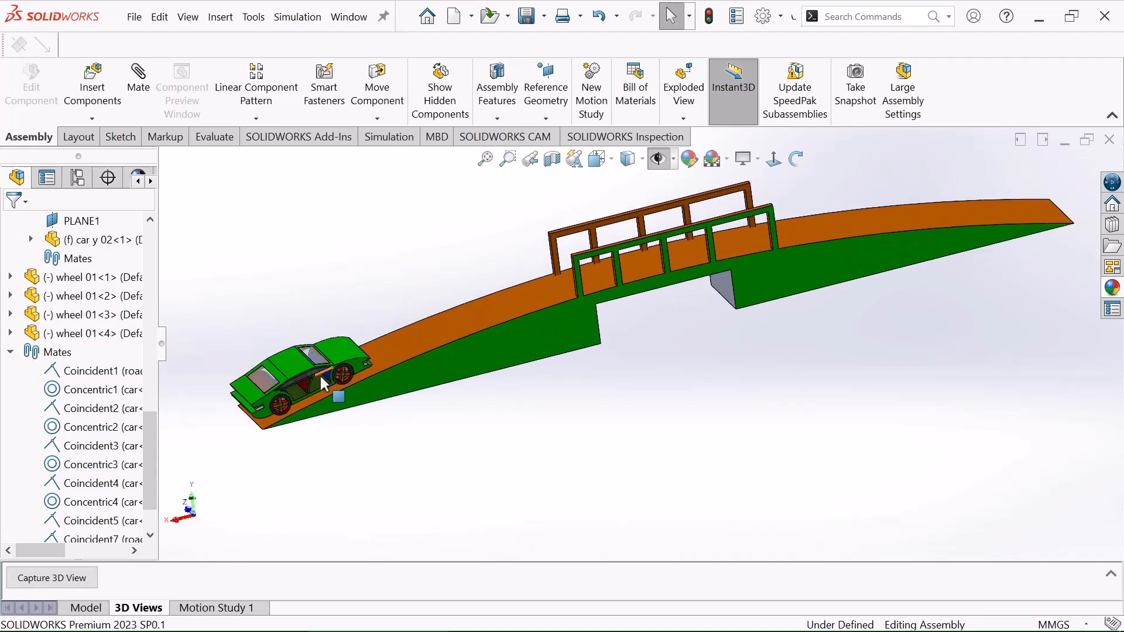
left_click_drag(321, 378, 1074, 265)
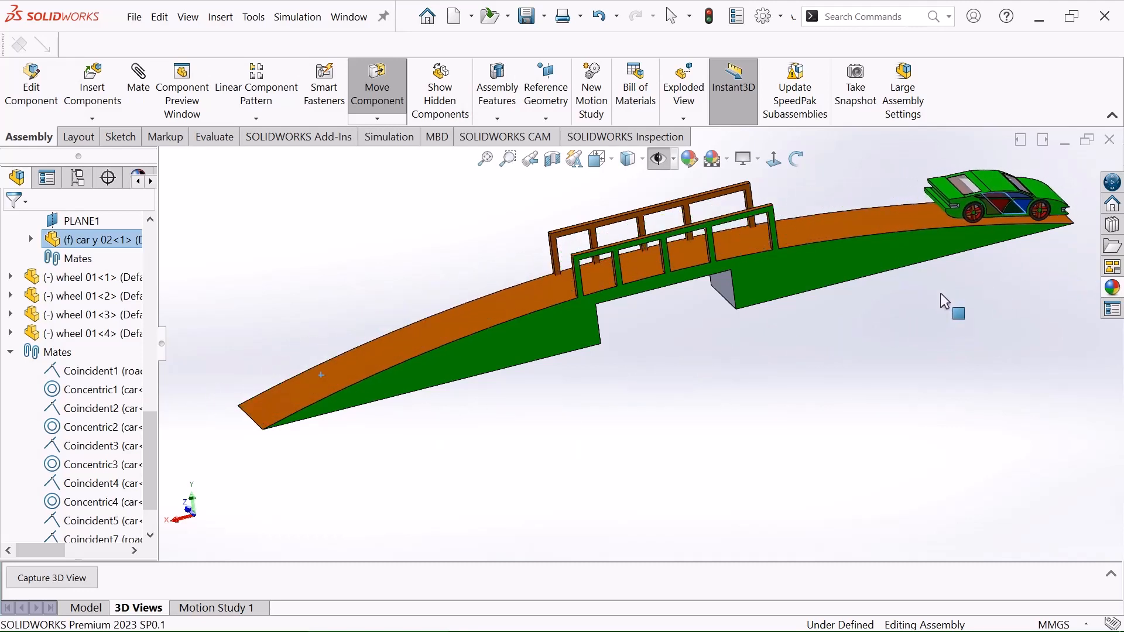
left_click_drag(943, 298, 708, 446)
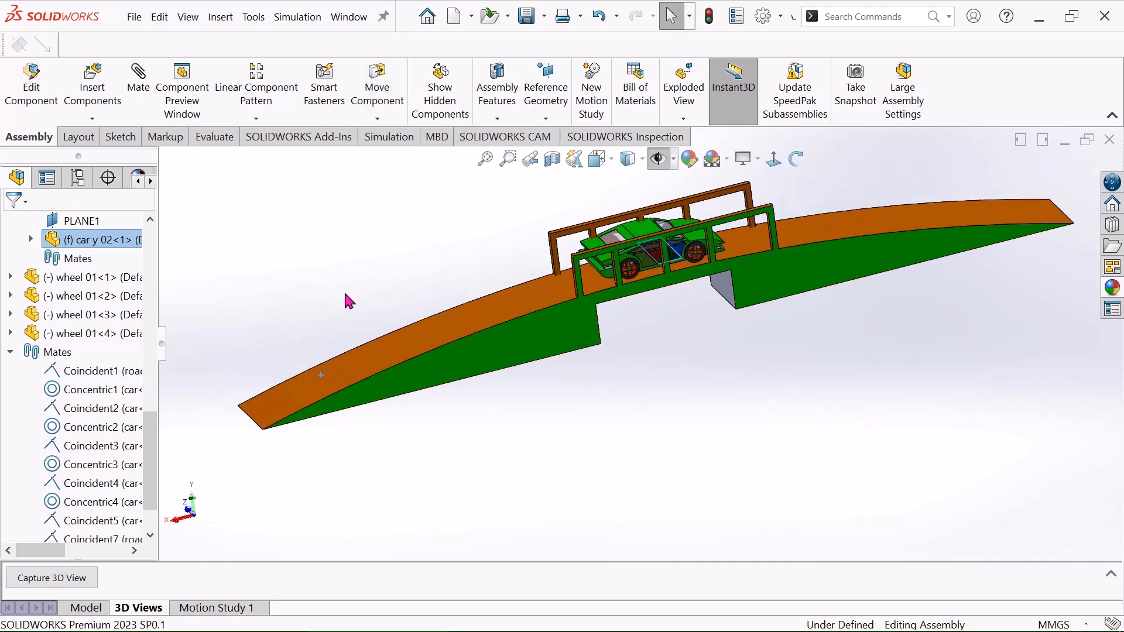
right_click(291, 393)
left_click(775, 399)
Slide the car from the bridge back down to the road's lower starting end.
scroll(845, 399, "up", 2)
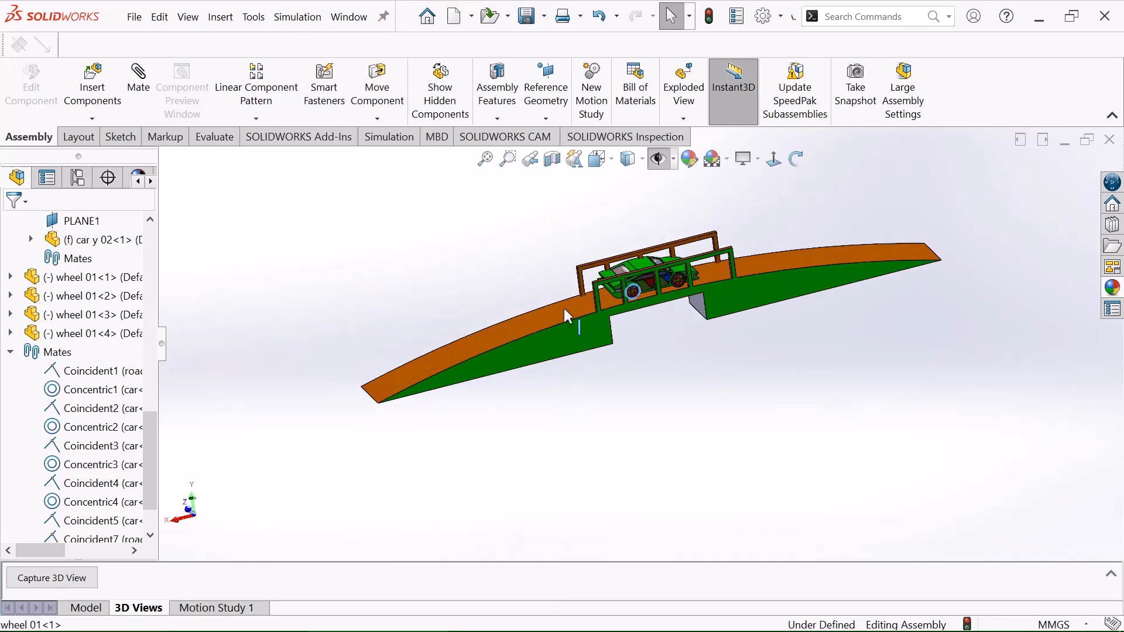
scroll(773, 363, "down", 3)
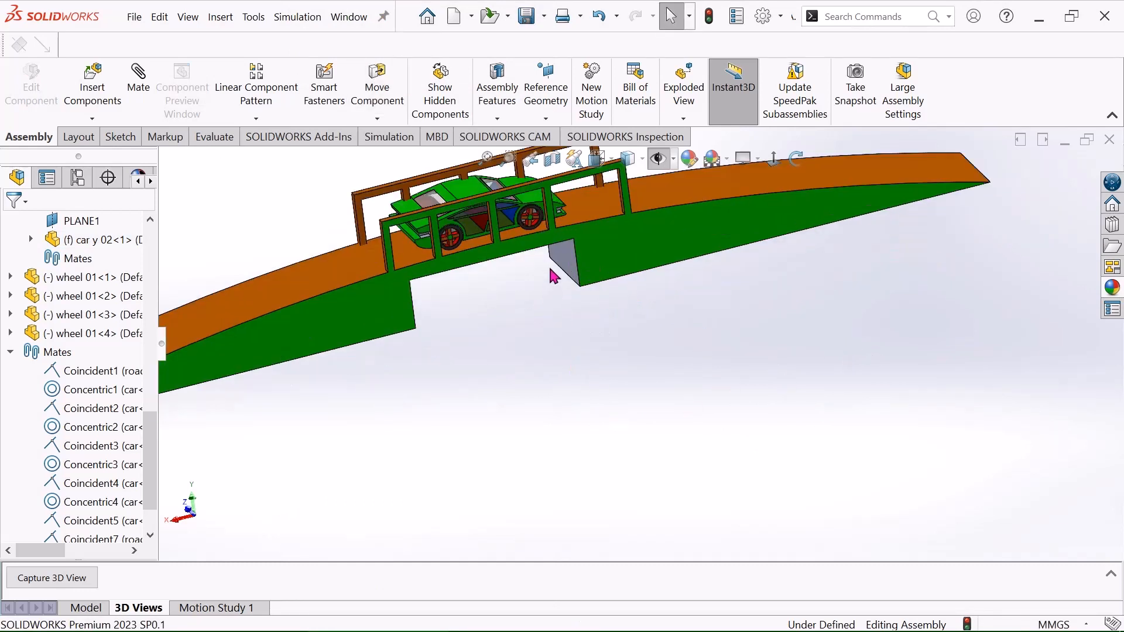
scroll(555, 276, "up", 2)
left_click_drag(521, 258, 201, 411)
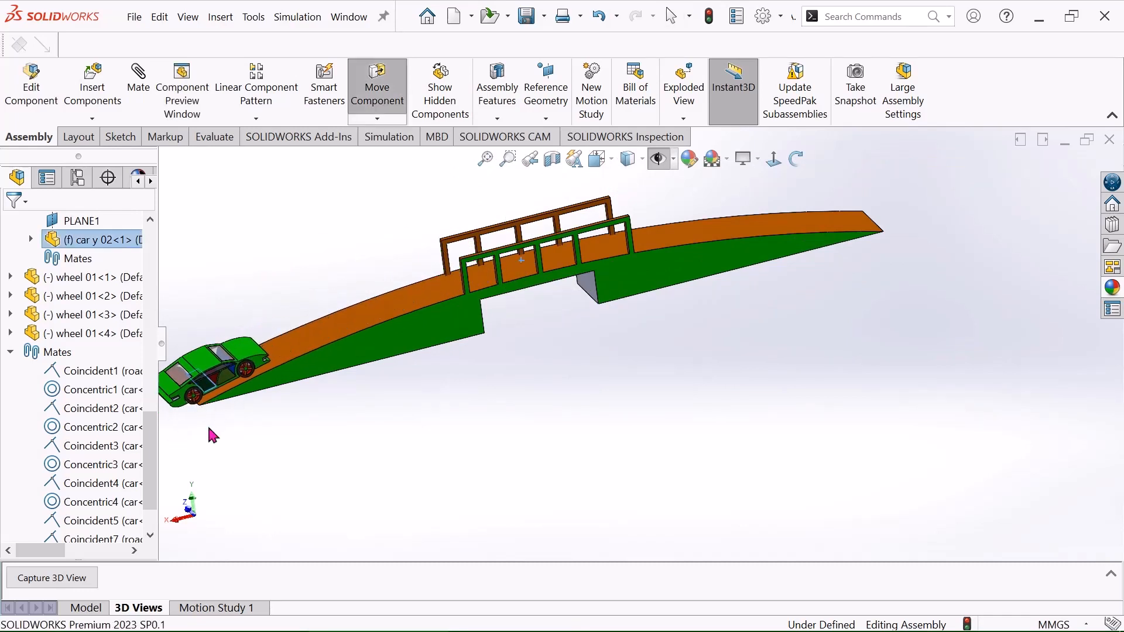
key("Escape")
key("f")
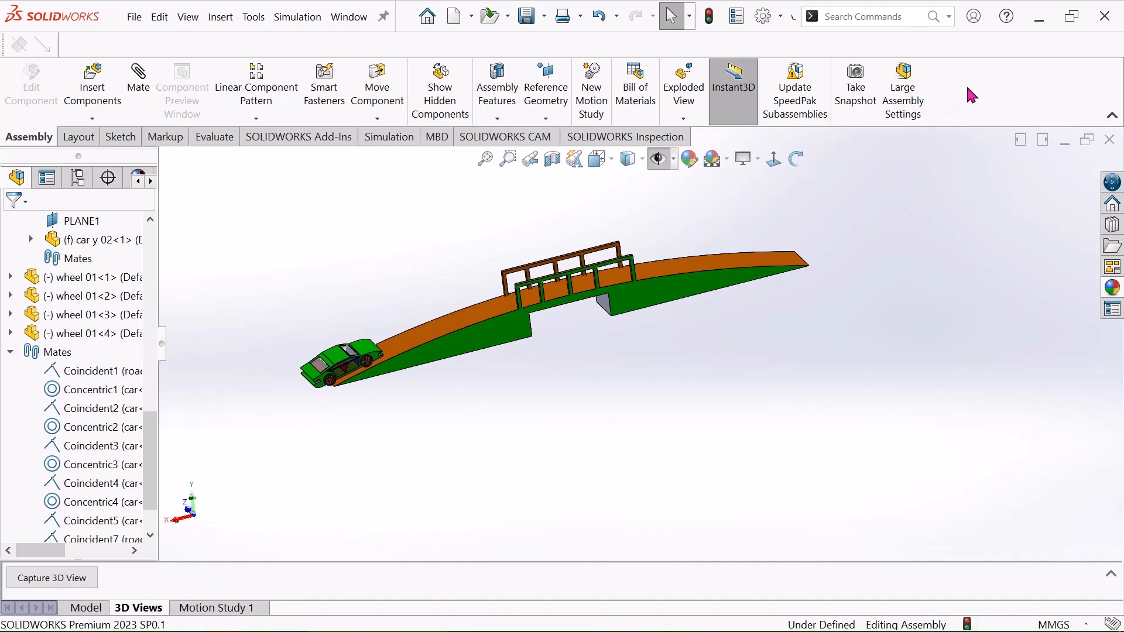
Check in the list of available toolbars whether MotionManager is enabled.
right_click(953, 91)
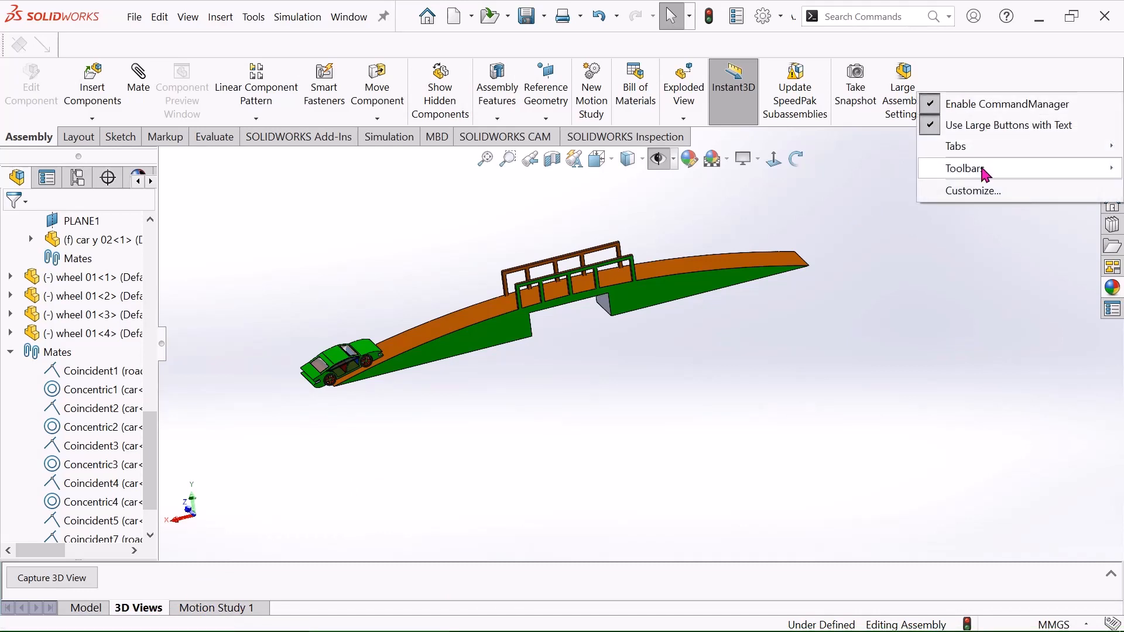
mouse_move(982, 176)
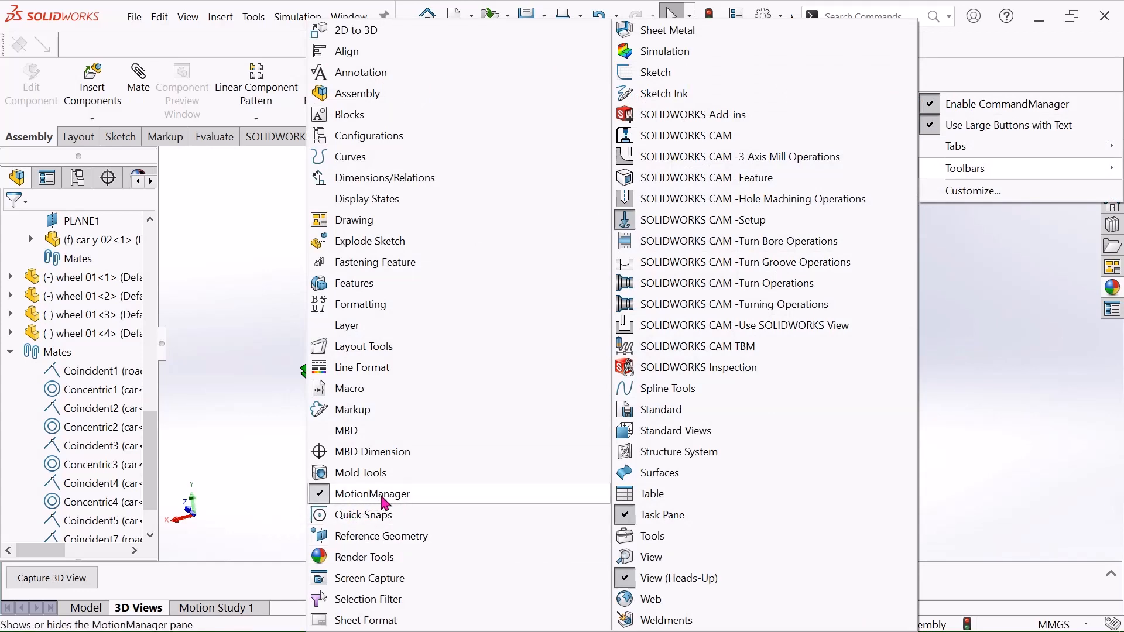
left_click(259, 467)
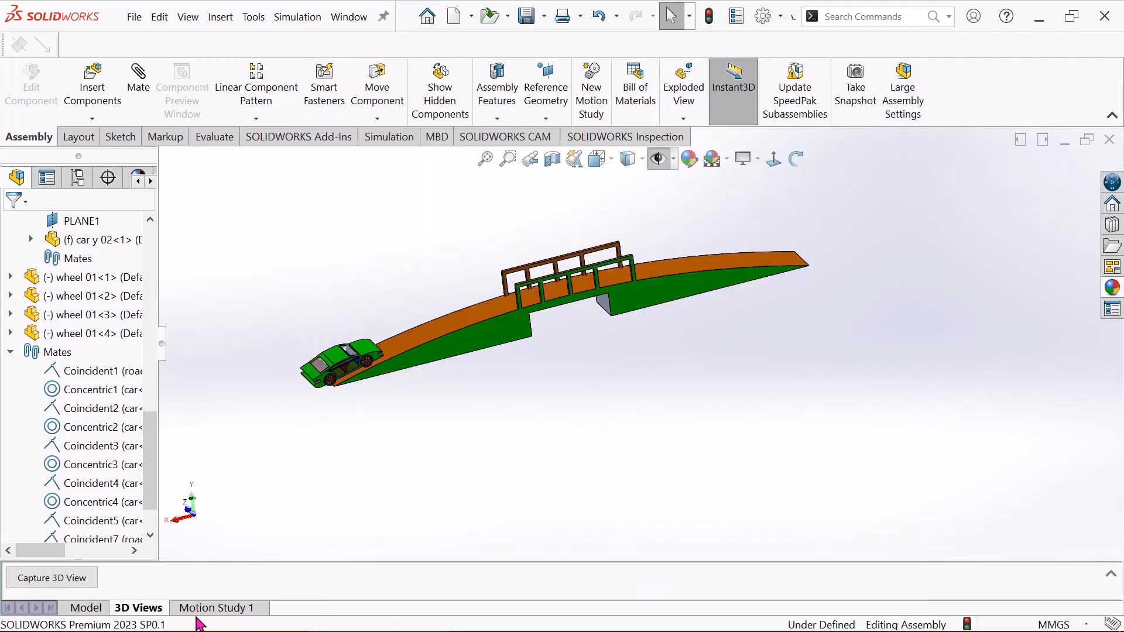
Open Motion Study 1 and set its study type to Animation.
left_click(226, 608)
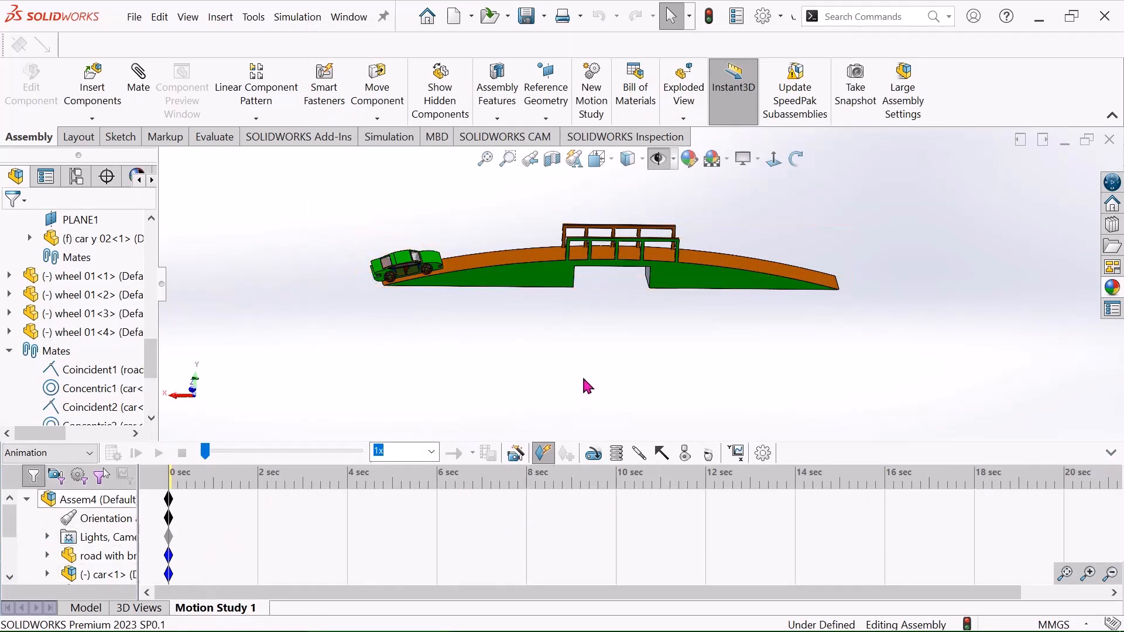
left_click(91, 454)
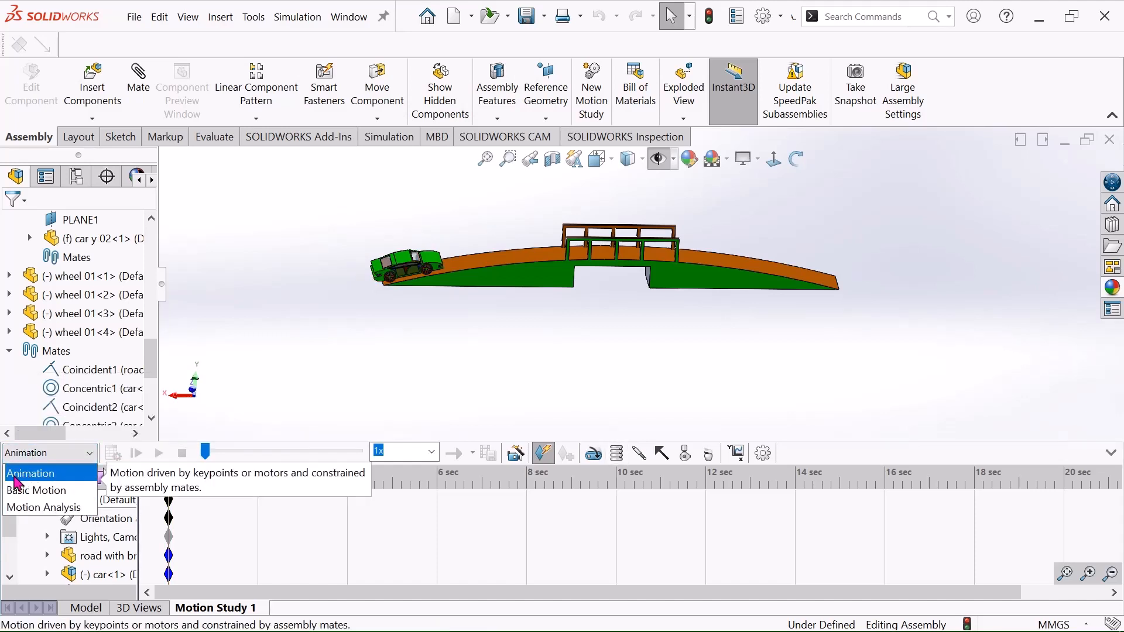
left_click(40, 483)
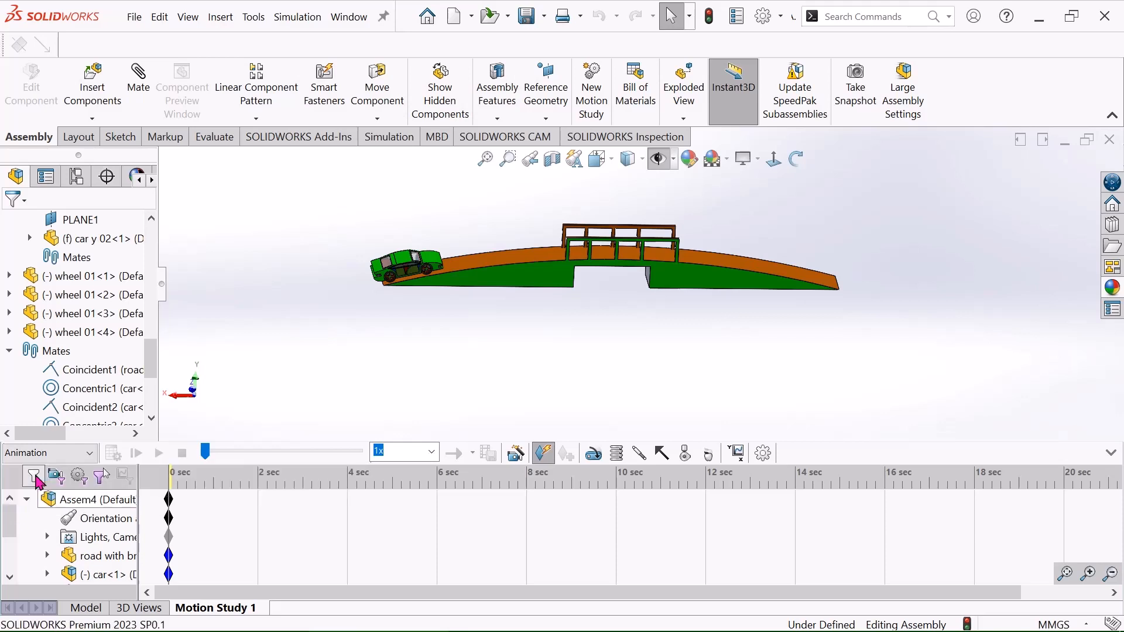
Start a rotary motor on the circular rim edge of the car's uphill wheel, wheel 01<2>.
left_click(595, 456)
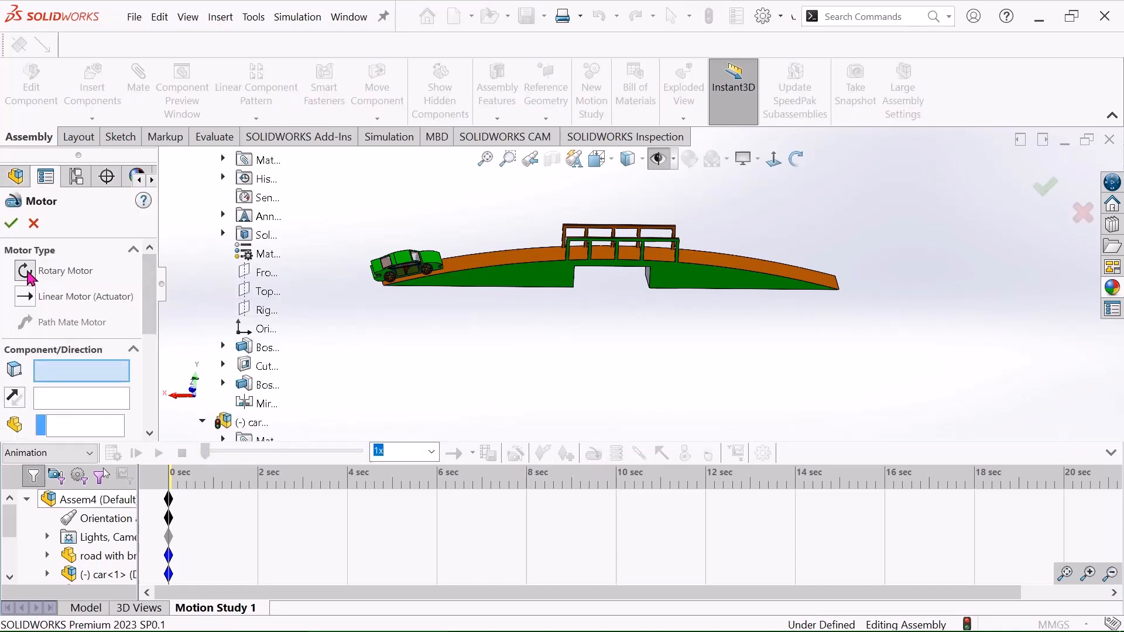
left_click(63, 277)
scroll(374, 287, "down", 3)
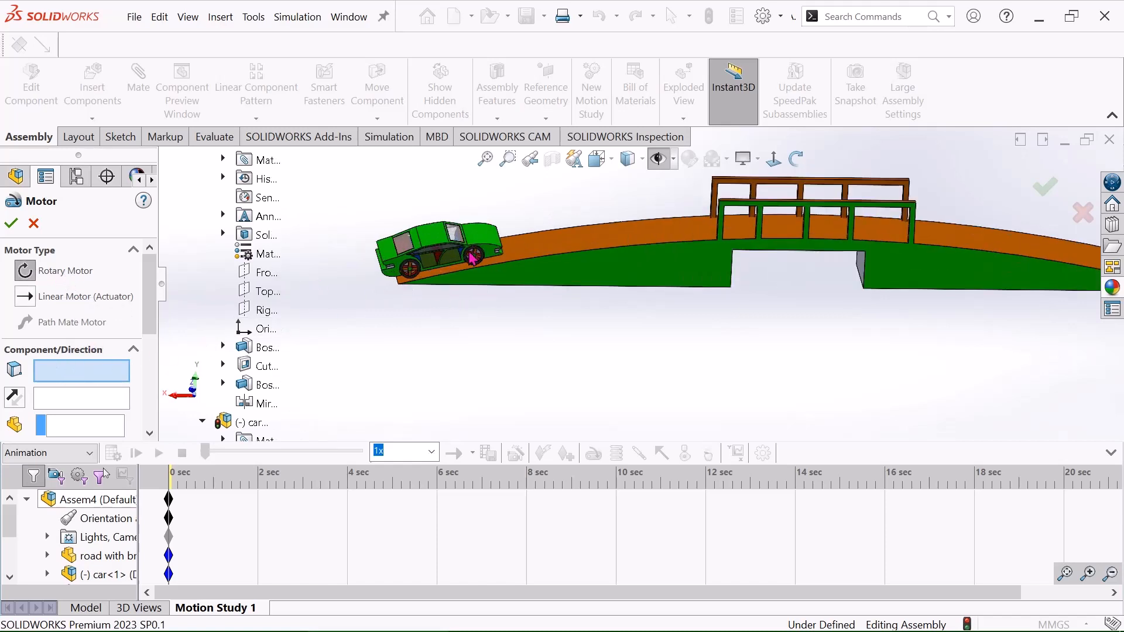
scroll(473, 258, "down", 12)
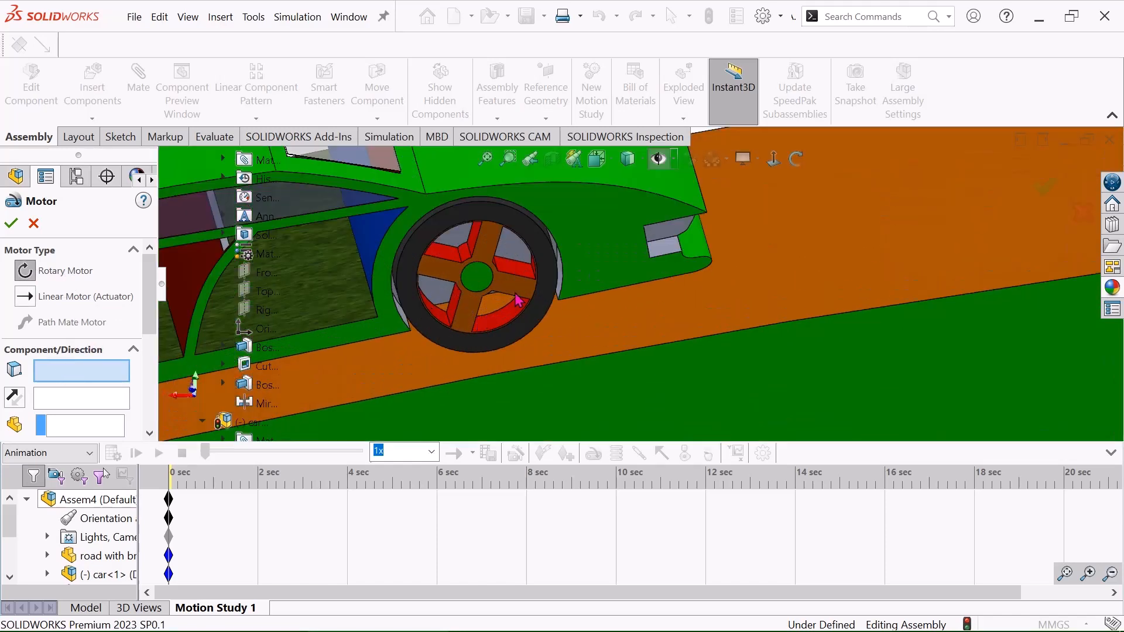
left_click(530, 252)
scroll(609, 334, "up", 3)
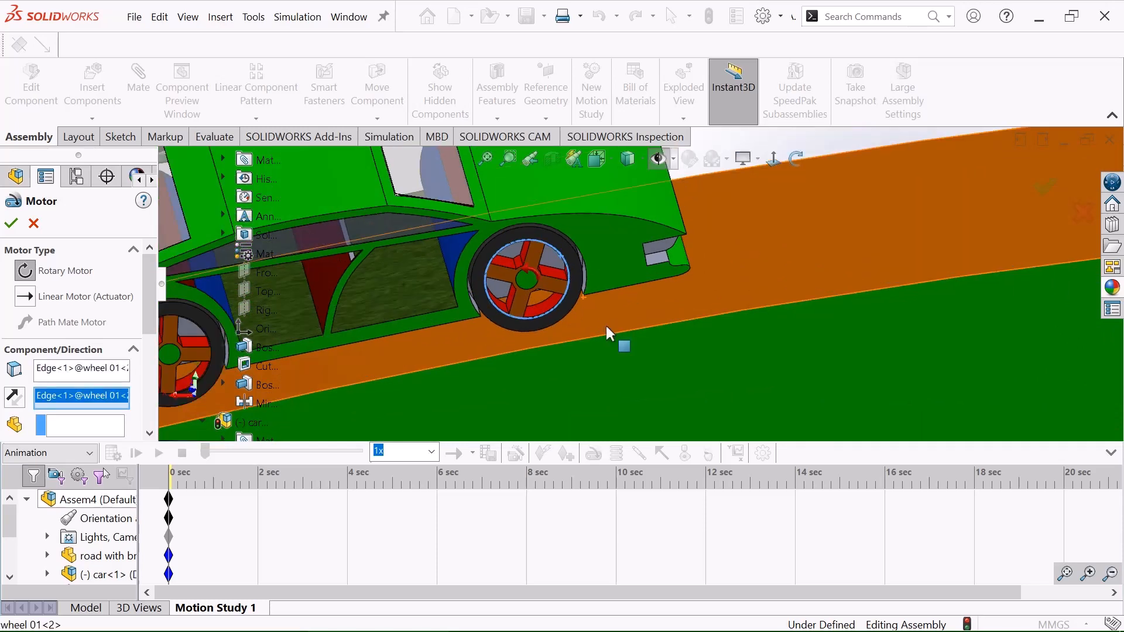
scroll(609, 333, "up", 2)
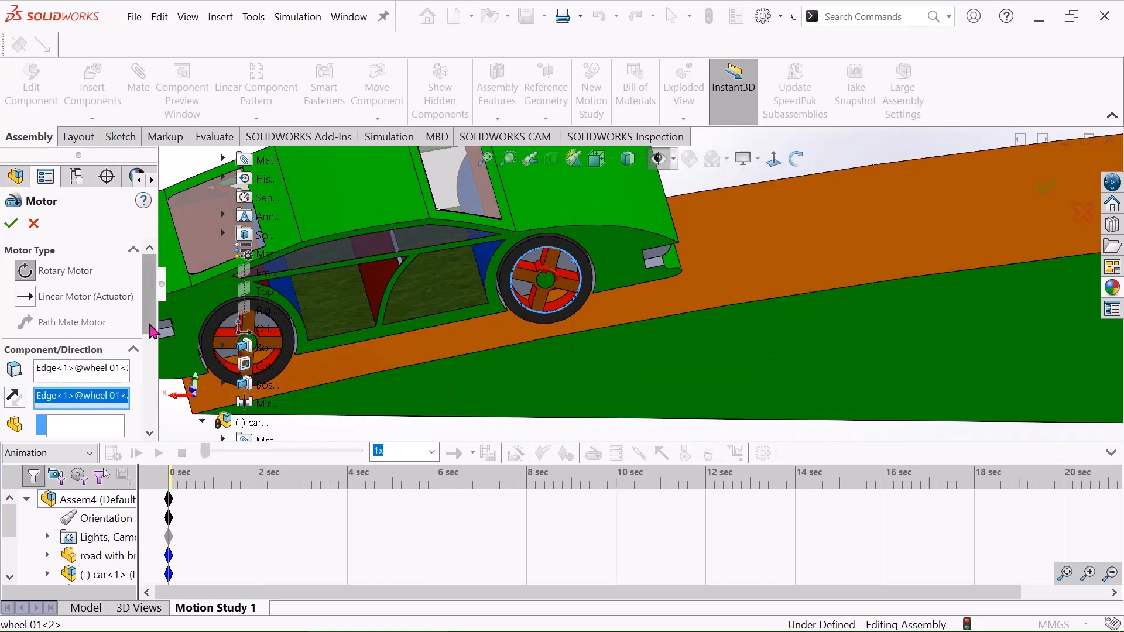
Create the wheel's rotary motor with a constant speed of 100 RPM.
left_click_drag(150, 325, 139, 438)
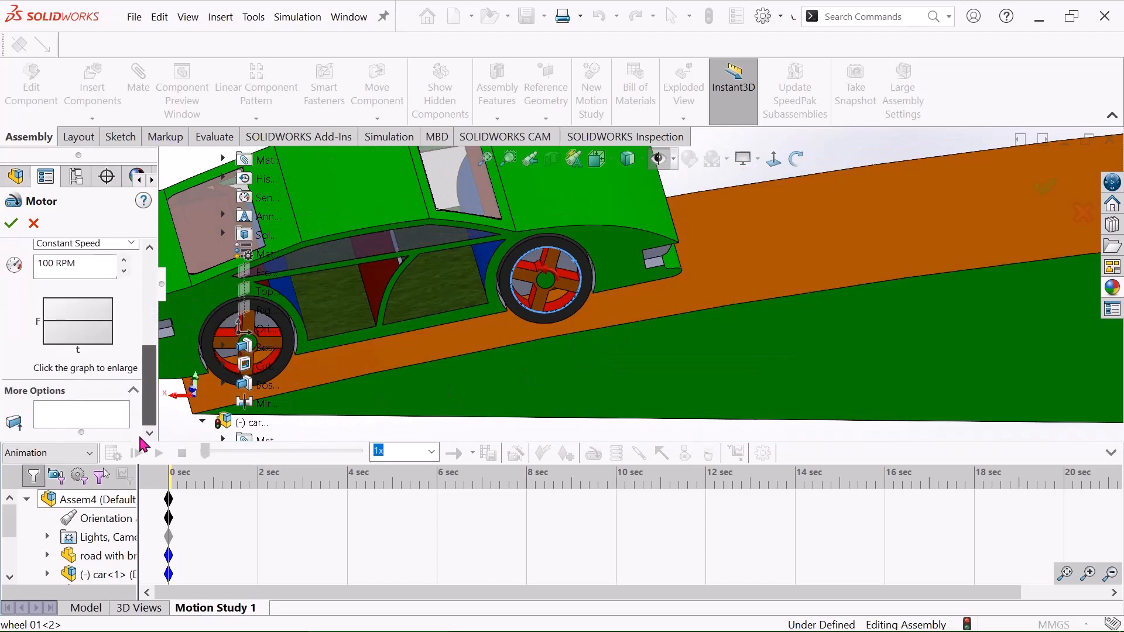
left_click(54, 268)
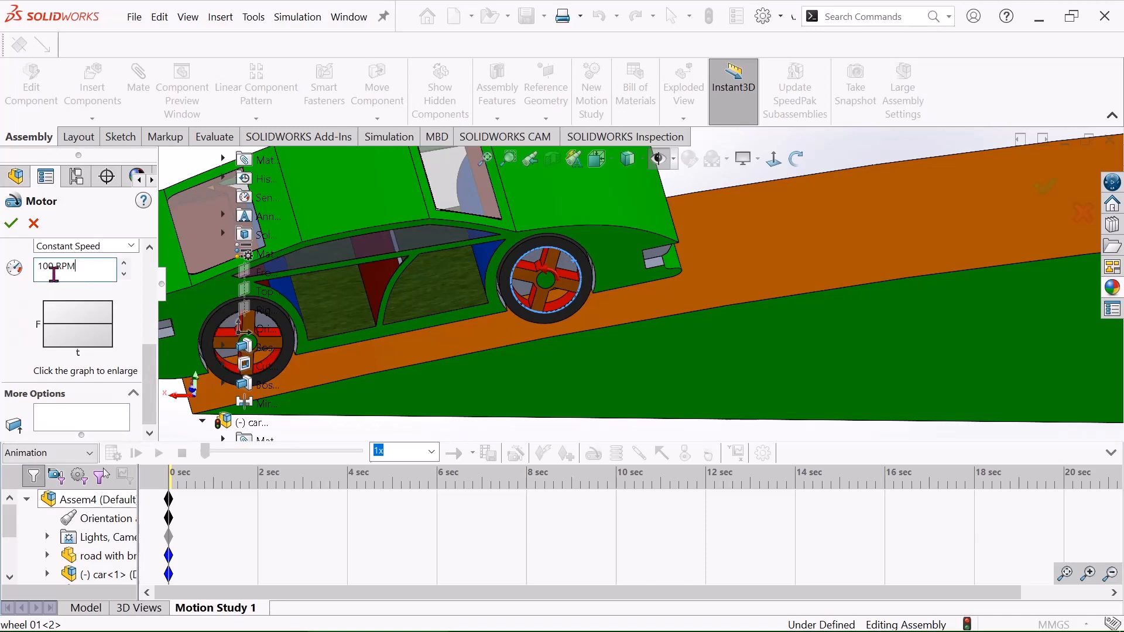
left_click_drag(149, 356, 150, 261)
left_click(11, 223)
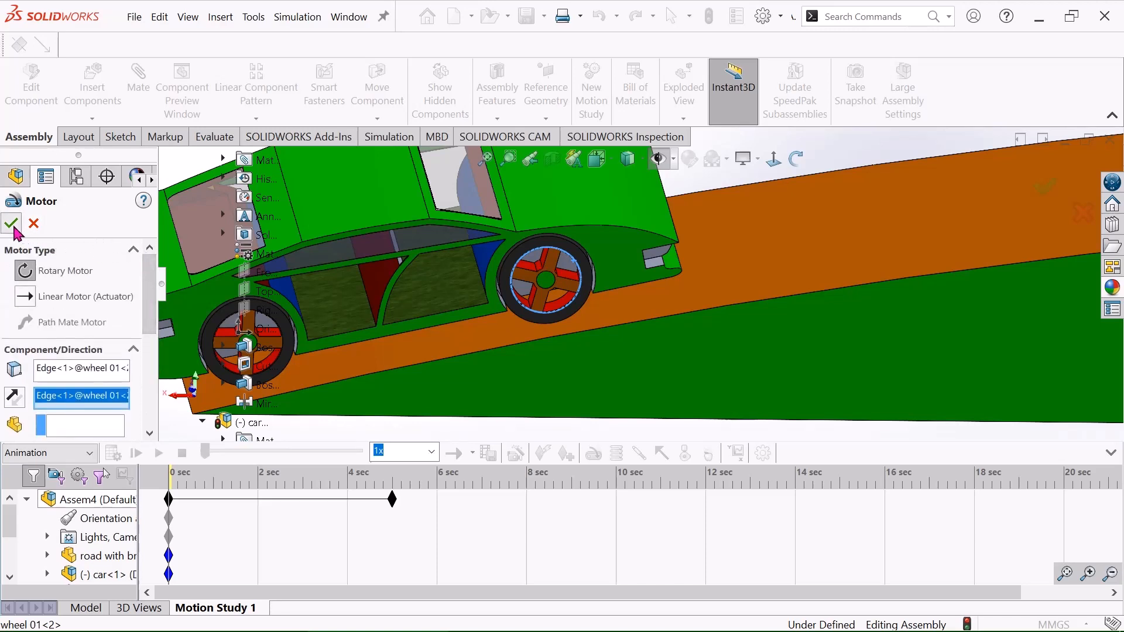
Start a linear motor on the long straight edge below the side window of car y 02<1>, directed toward the bridge.
scroll(658, 338, "up", 2)
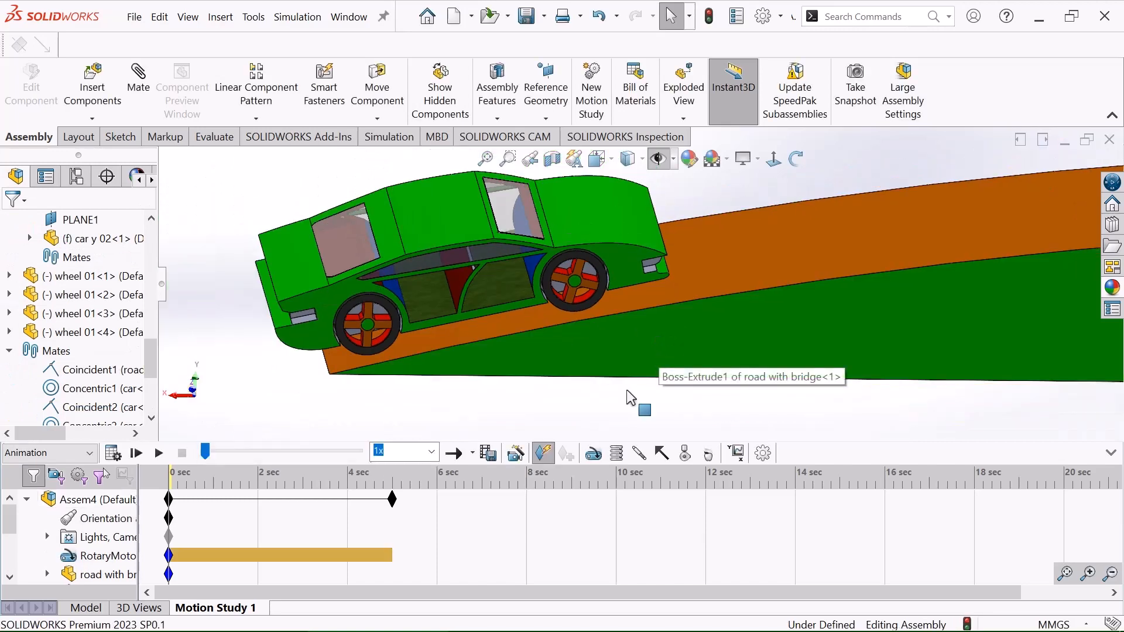
left_click(594, 454)
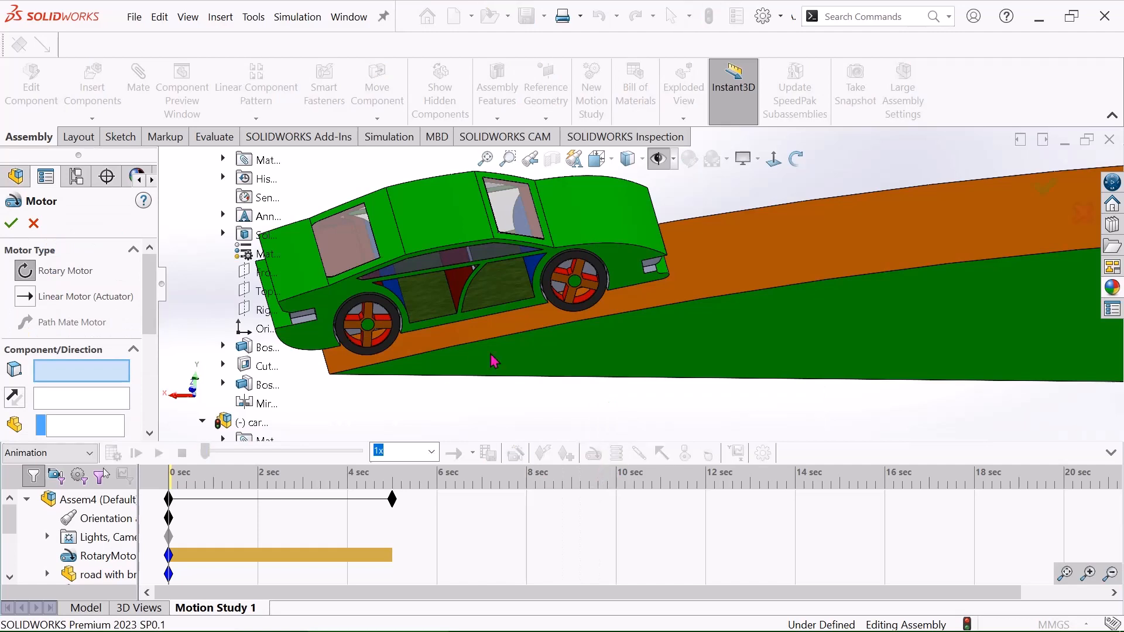
left_click(25, 298)
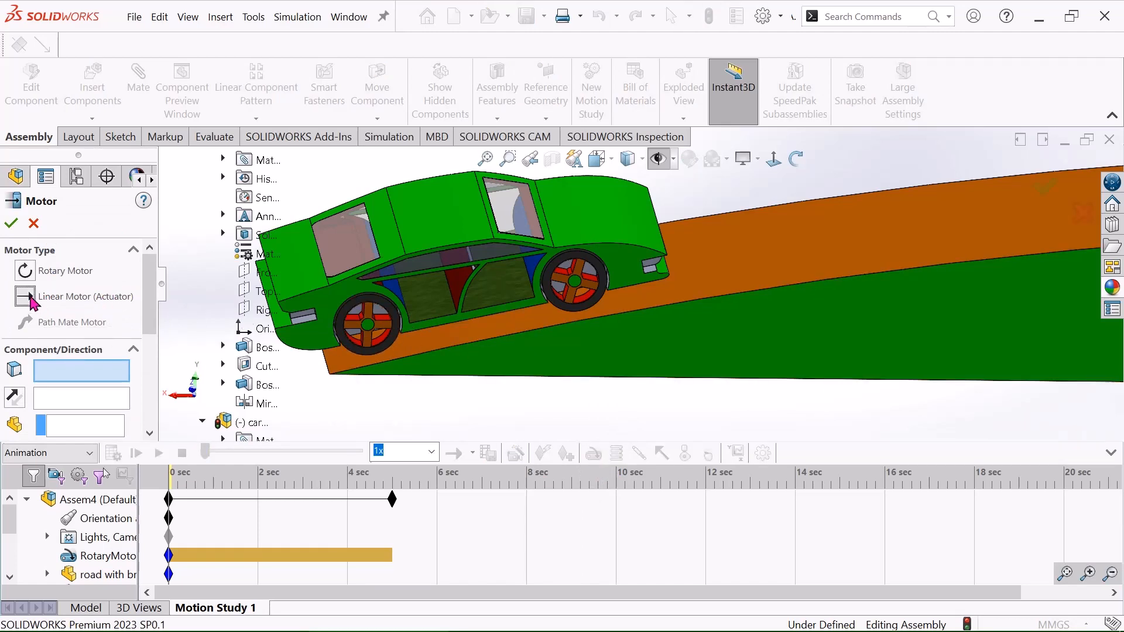
scroll(473, 269, "down", 5)
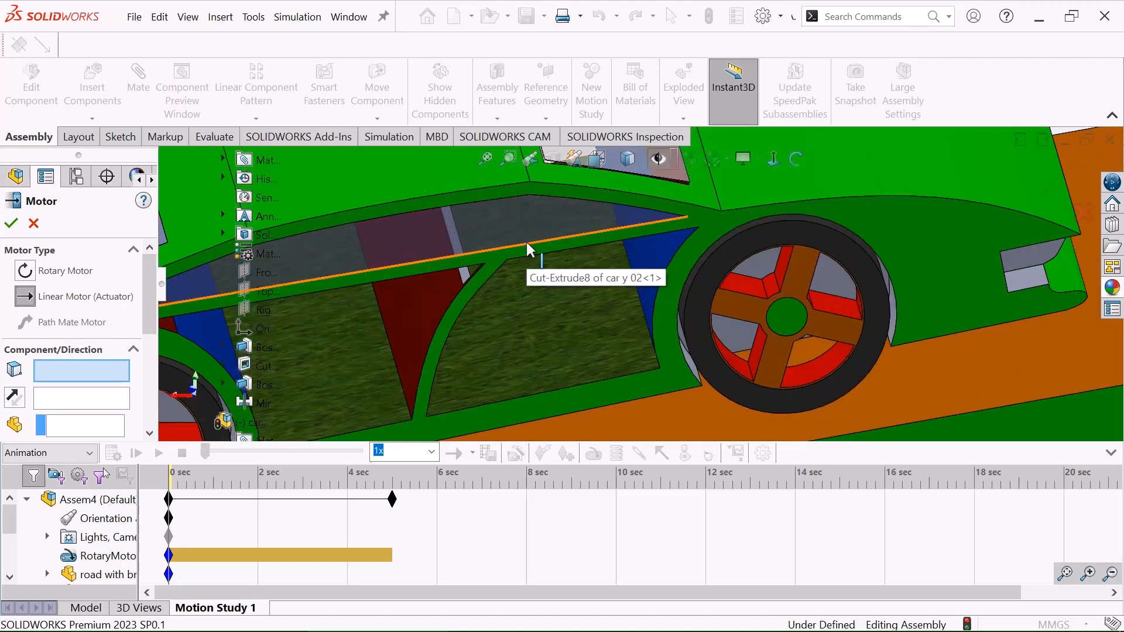
left_click(526, 246)
scroll(526, 245, "up", 4)
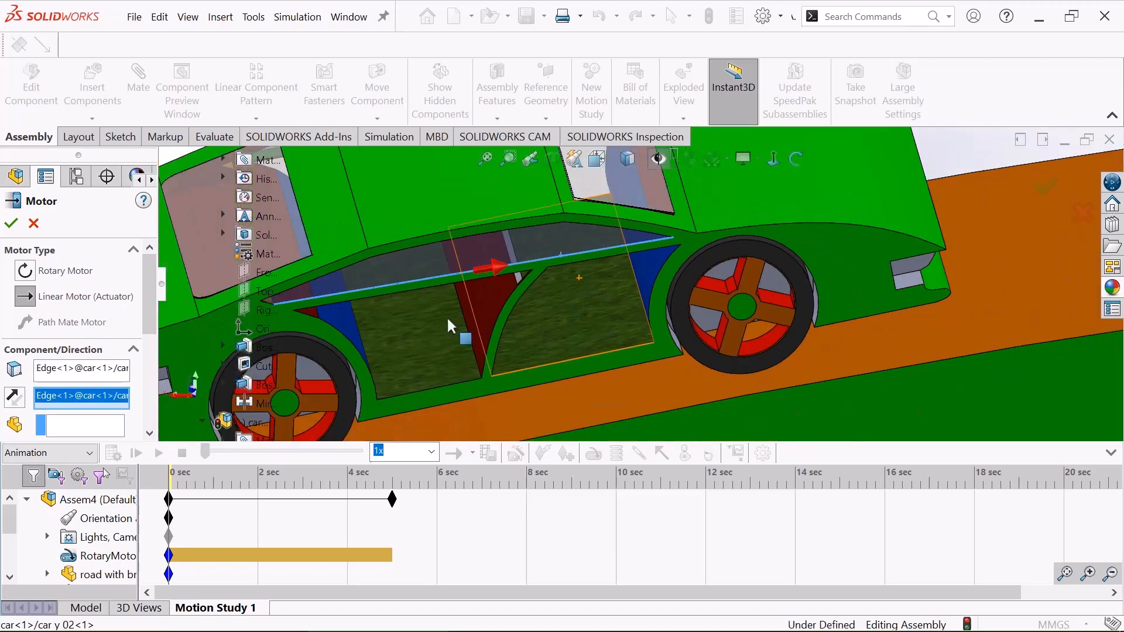
scroll(881, 301, "up", 2)
scroll(731, 306, "up", 3)
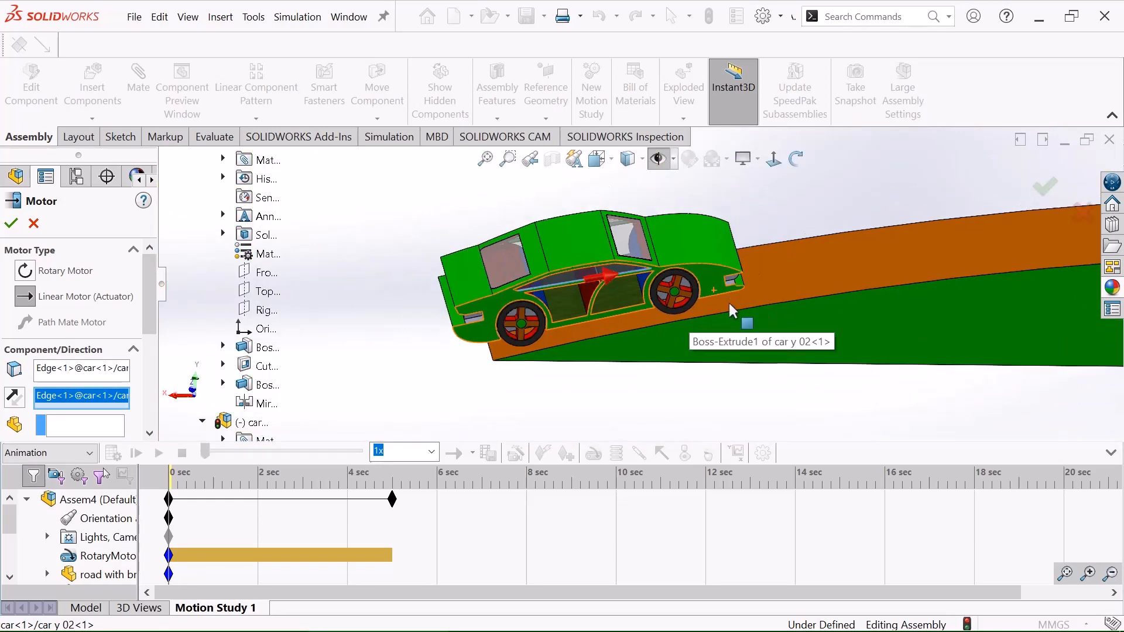
scroll(893, 272, "up", 3)
scroll(938, 284, "down", 2)
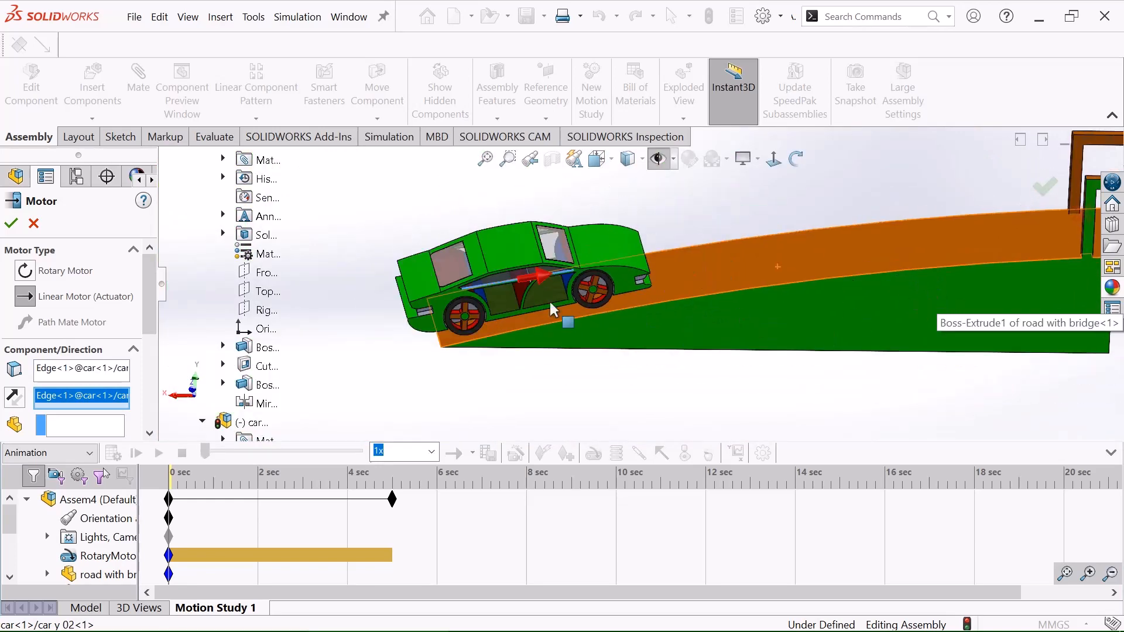
scroll(966, 309, "up", 3)
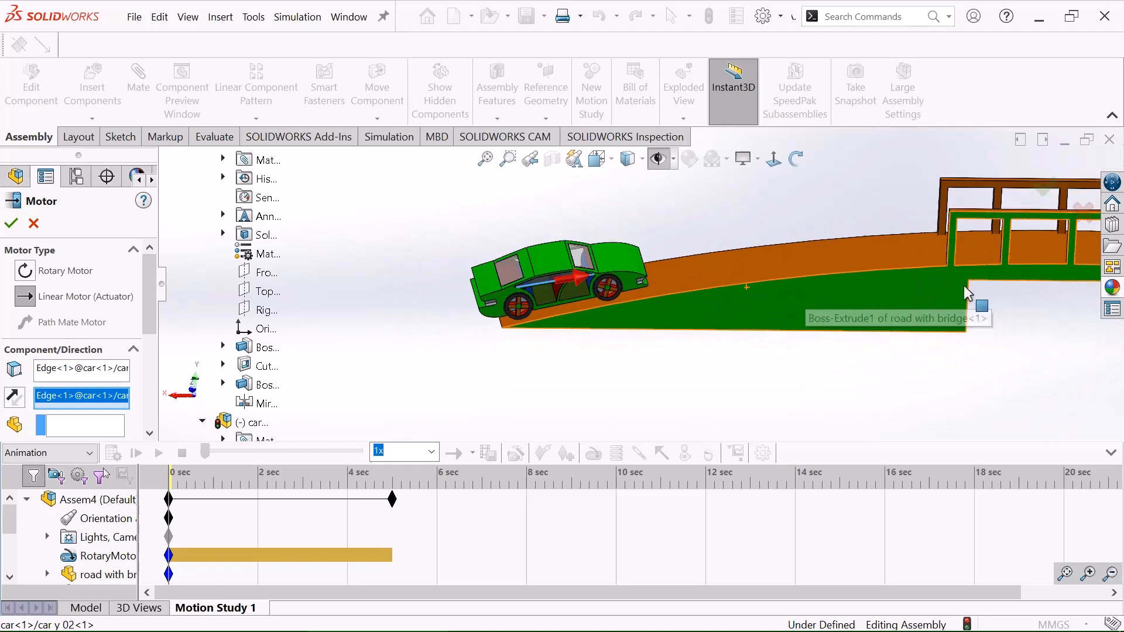
scroll(885, 296, "down", 1)
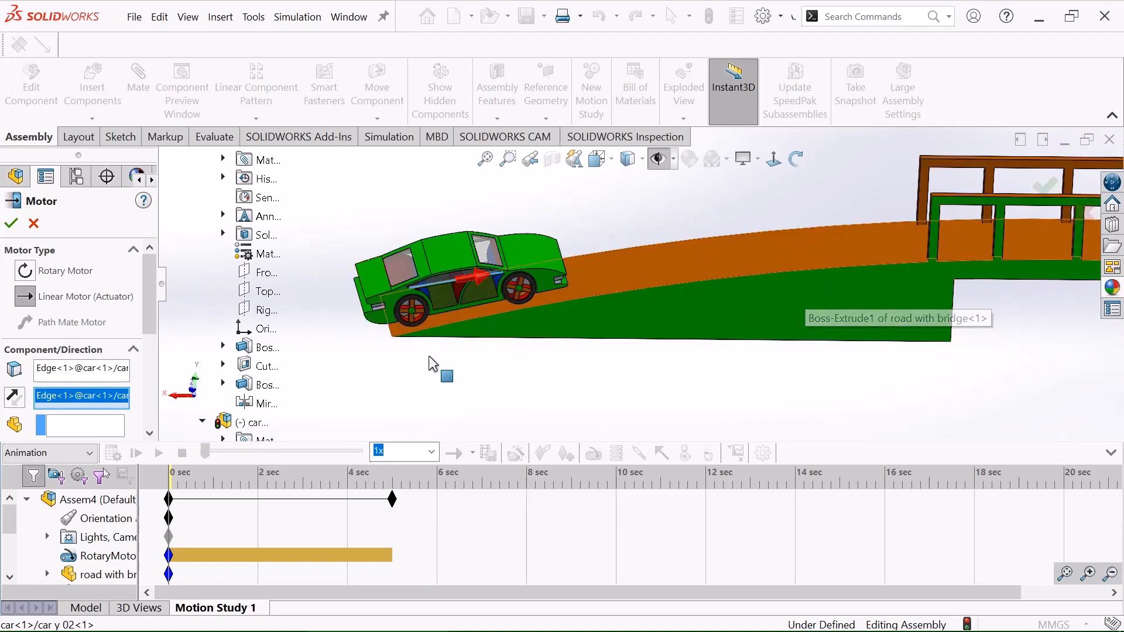
Set the linear motor's constant speed to 100 mm/s and create the motor.
left_click_drag(151, 322, 151, 381)
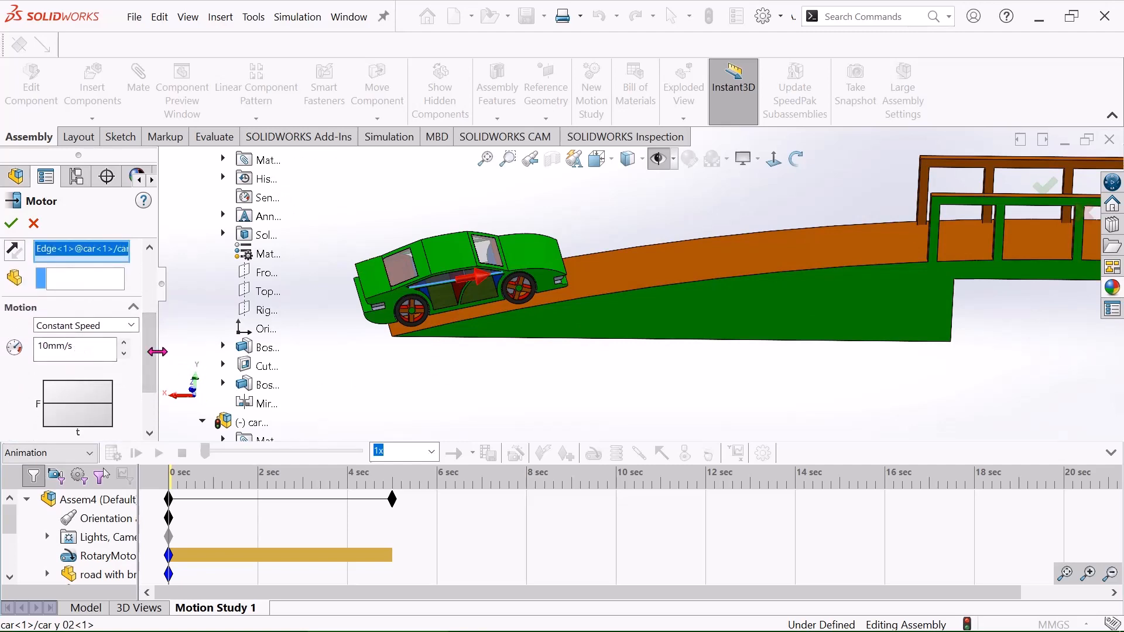
left_click_drag(151, 349, 150, 355)
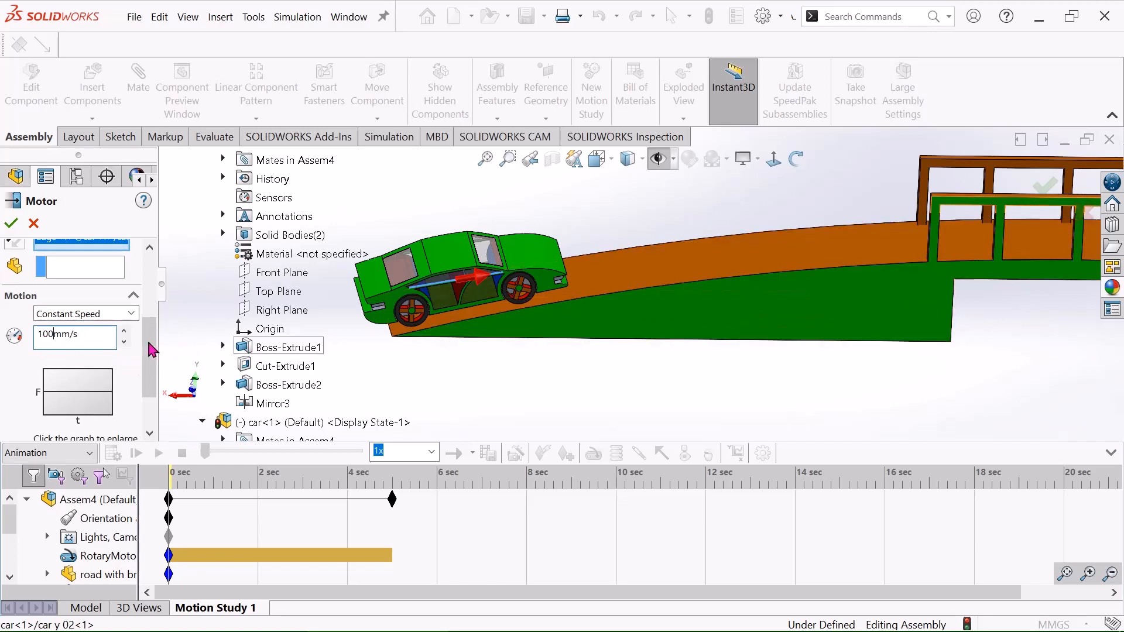
left_click_drag(151, 341, 143, 256)
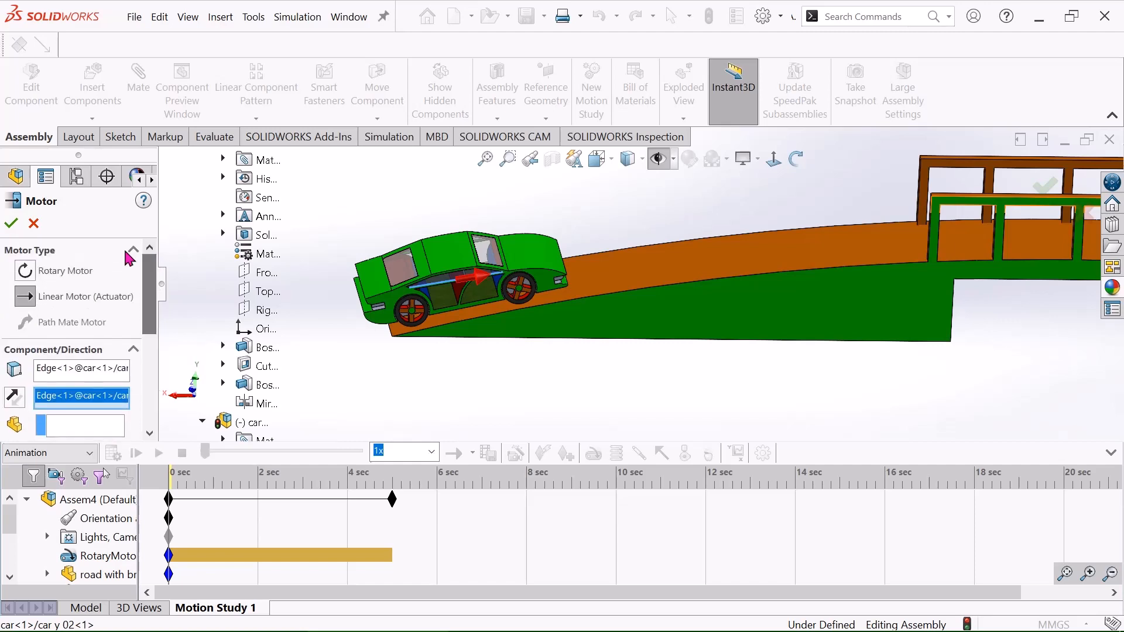
left_click(12, 223)
scroll(1016, 341, "up", 5)
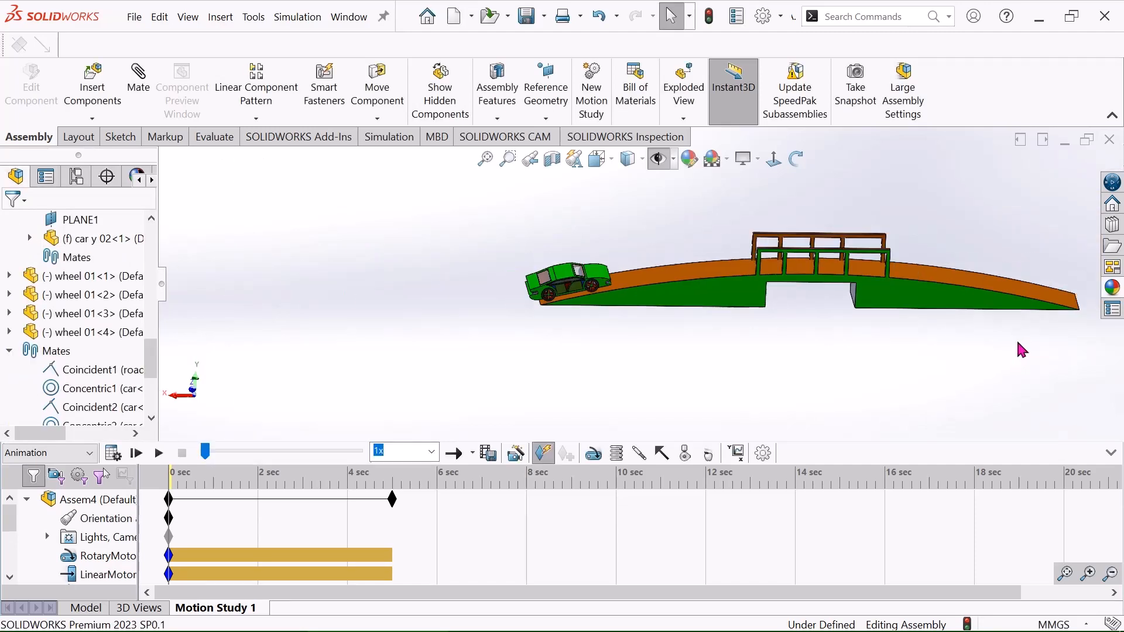
Extend the motion study's duration to 20 seconds and calculate it.
scroll(1017, 340, "down", 1)
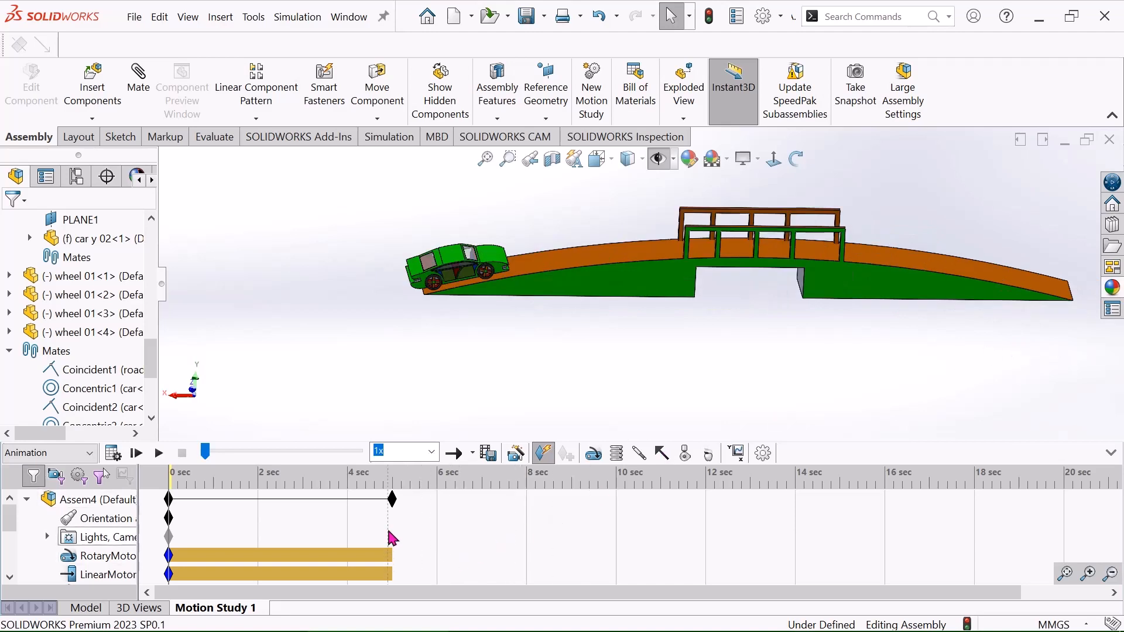
left_click_drag(392, 498, 1066, 538)
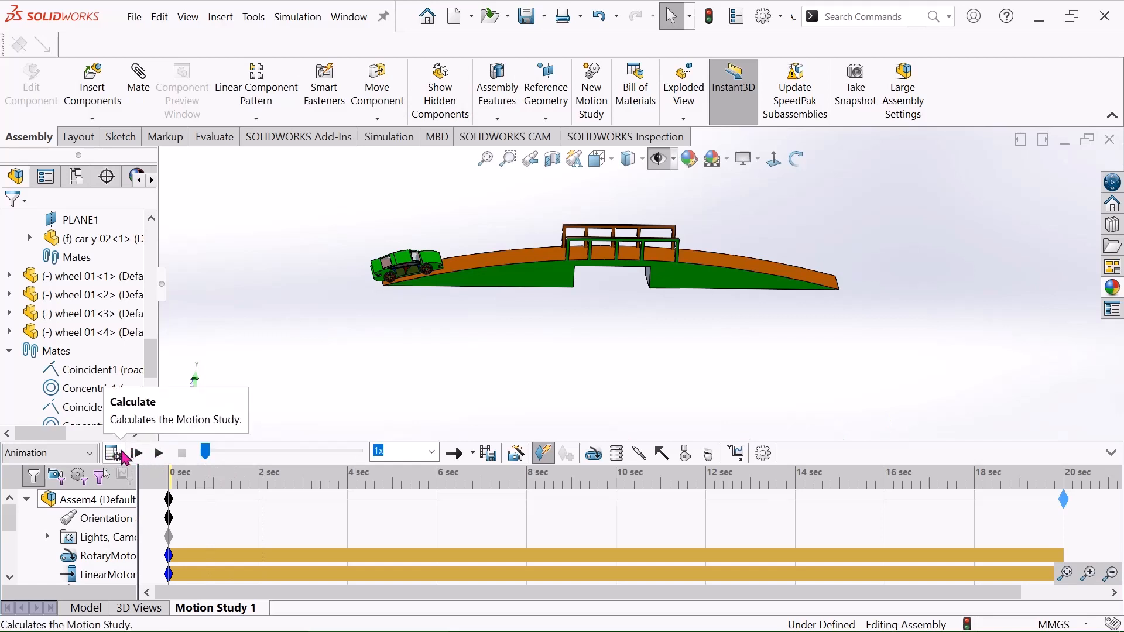
left_click(126, 458)
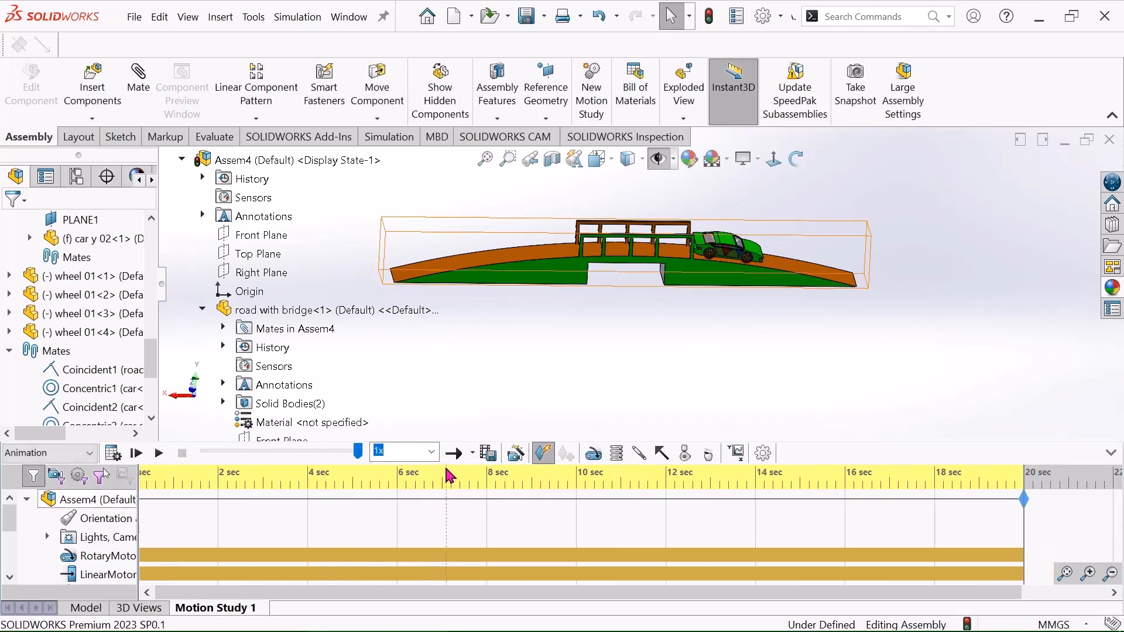
Set the animation playback to 5x speed in Reciprocate mode.
left_click(432, 452)
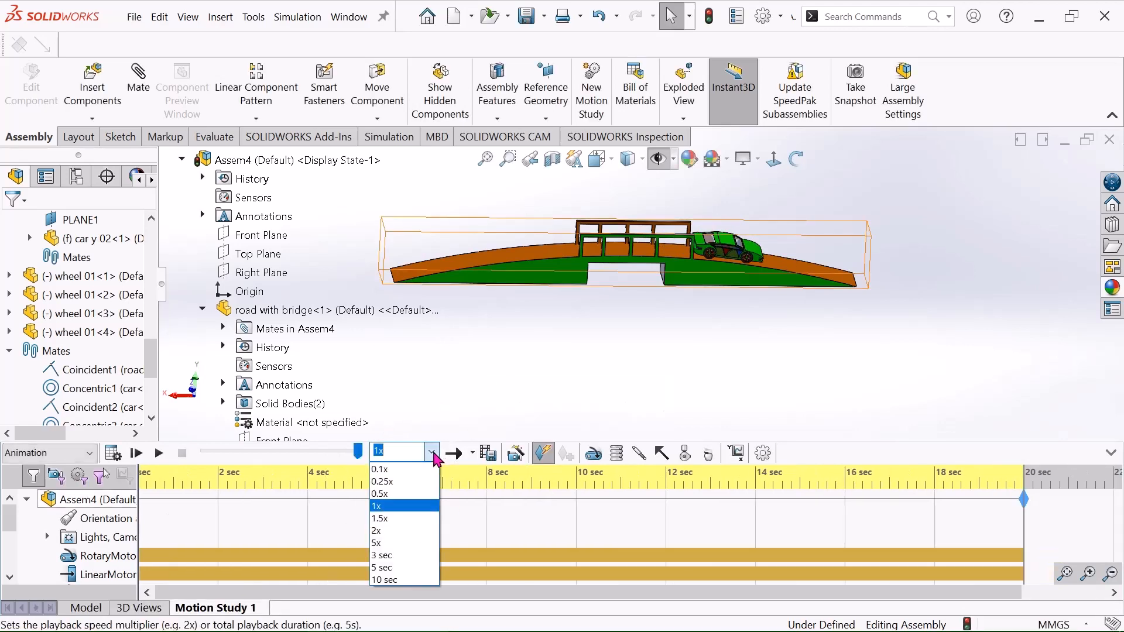
left_click(400, 544)
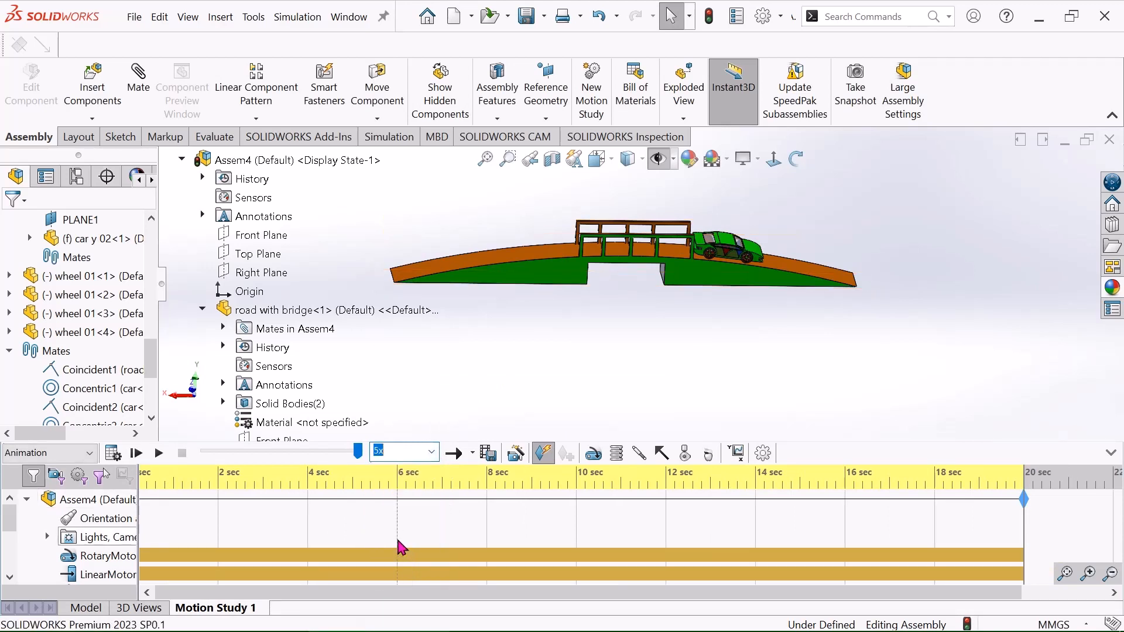
left_click(473, 455)
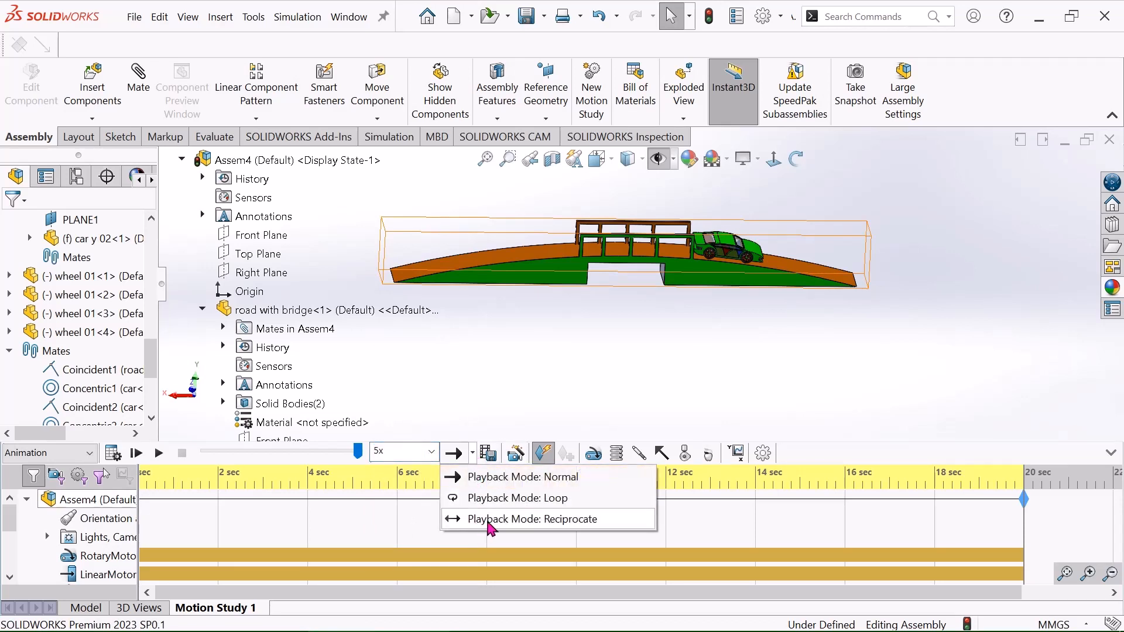
left_click(506, 520)
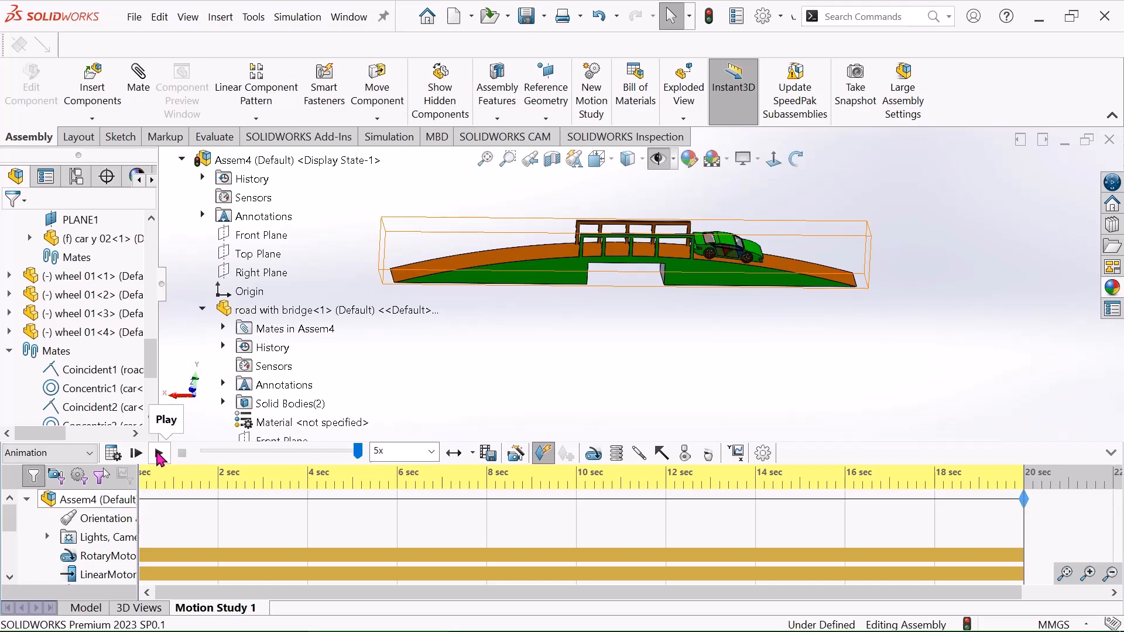
Play the animation and examine the car and its wheels as they travel over the bridge, stopping playback when done.
left_click(158, 454)
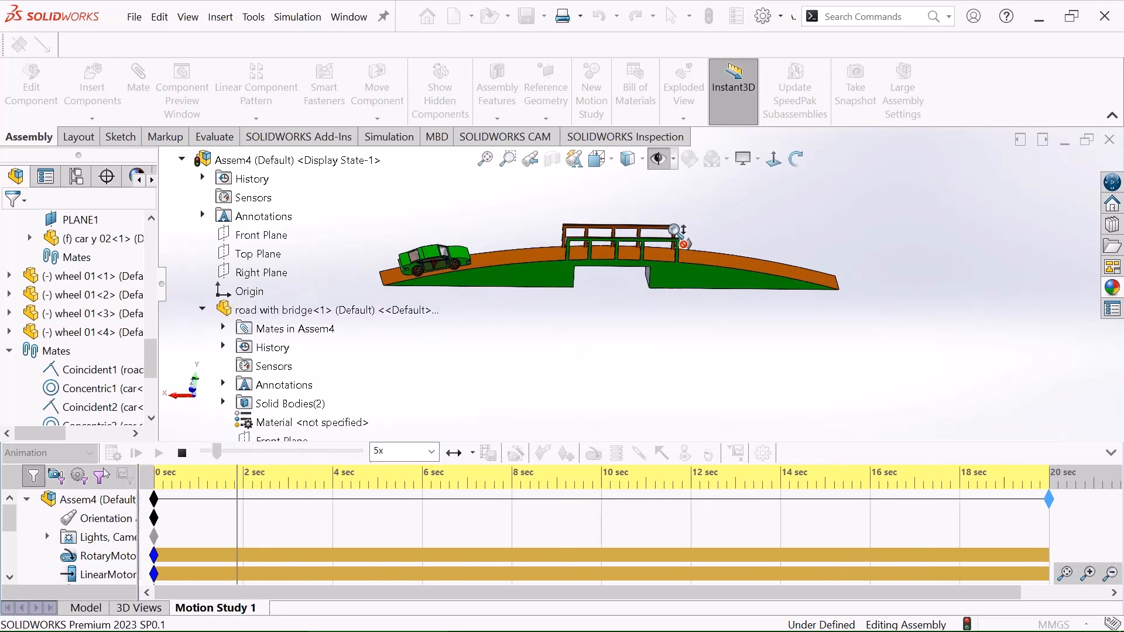
scroll(680, 235, "up", 5)
scroll(680, 284, "down", 5)
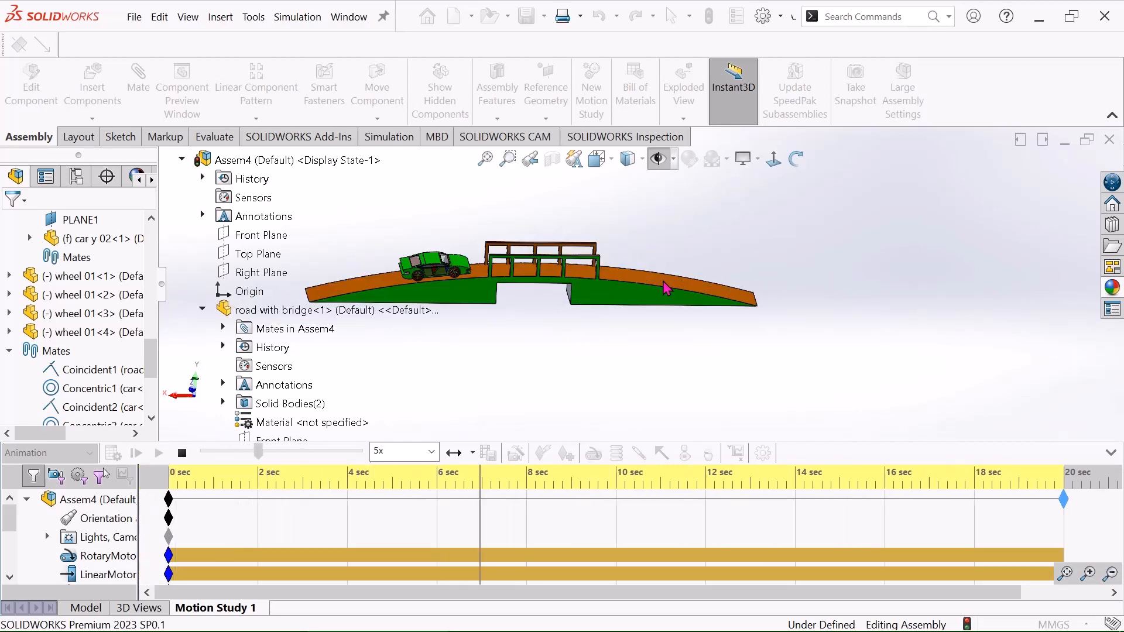
scroll(482, 310, "down", 5)
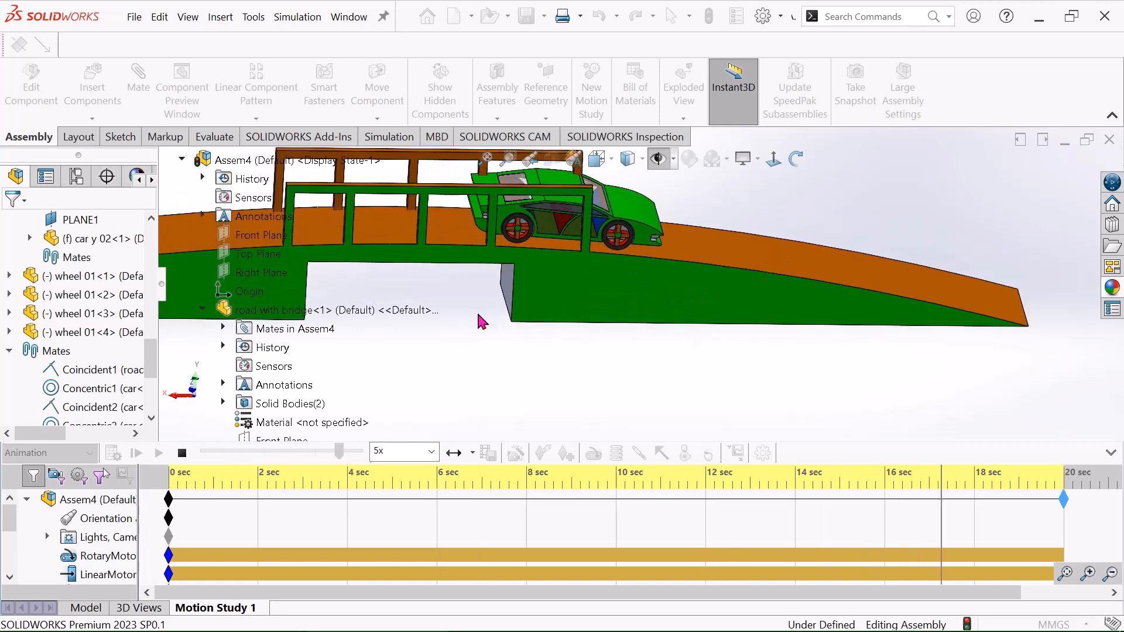
scroll(481, 311, "up", 5)
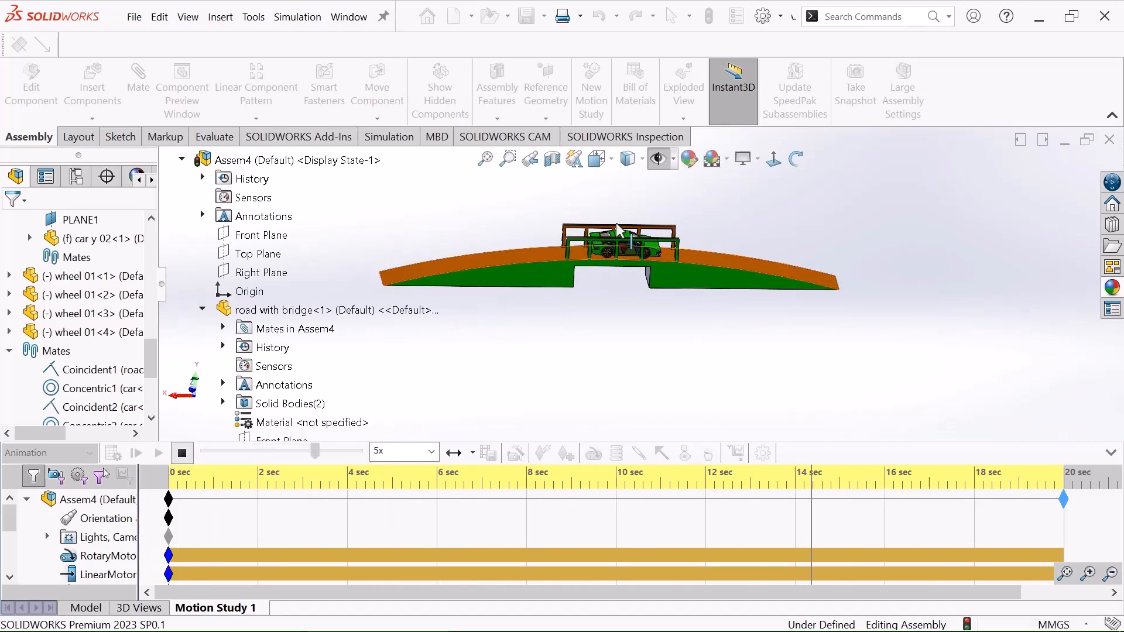
scroll(620, 235, "down", 3)
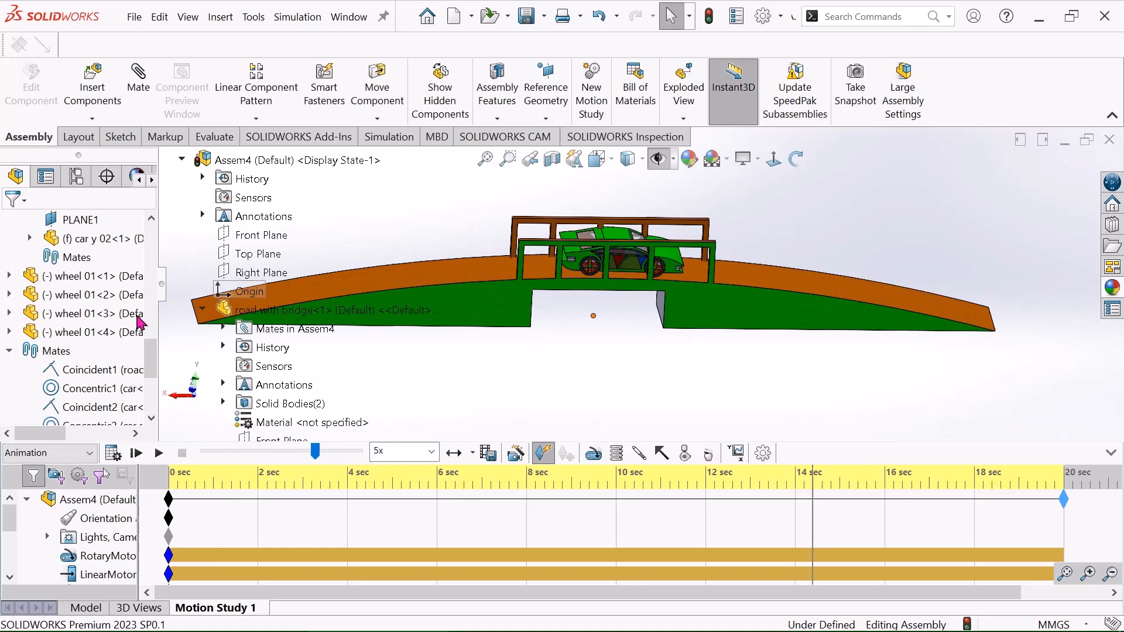
Collapse the feature tree pane and the command ribbon to enlarge the graphics area, and replay the animation briefly before stopping it.
left_click(163, 286)
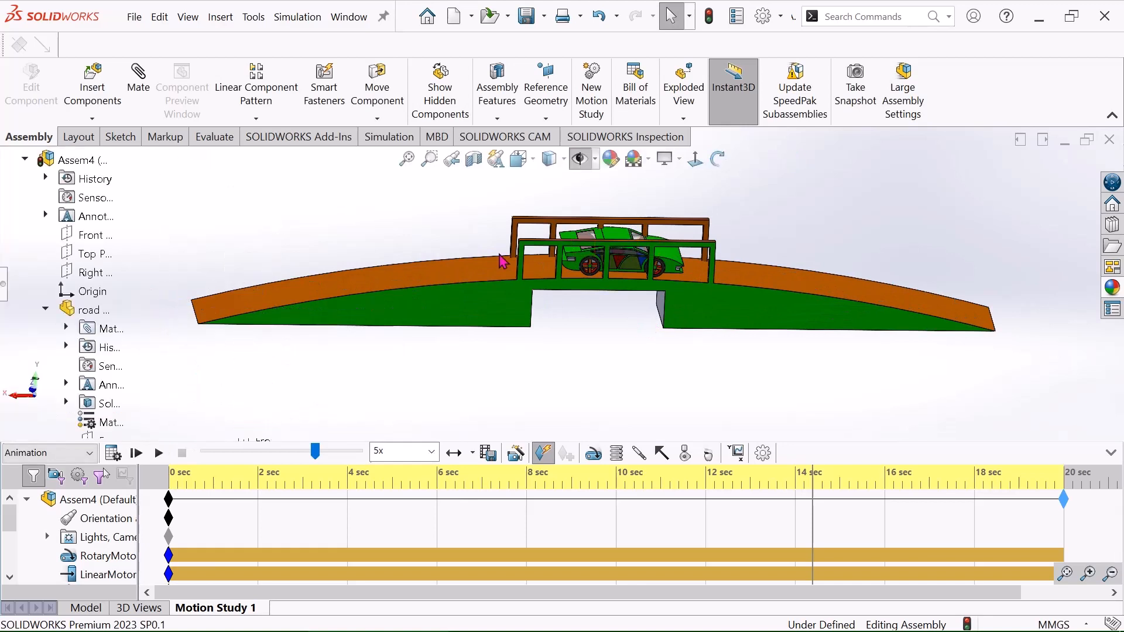
scroll(720, 275, "down", 2)
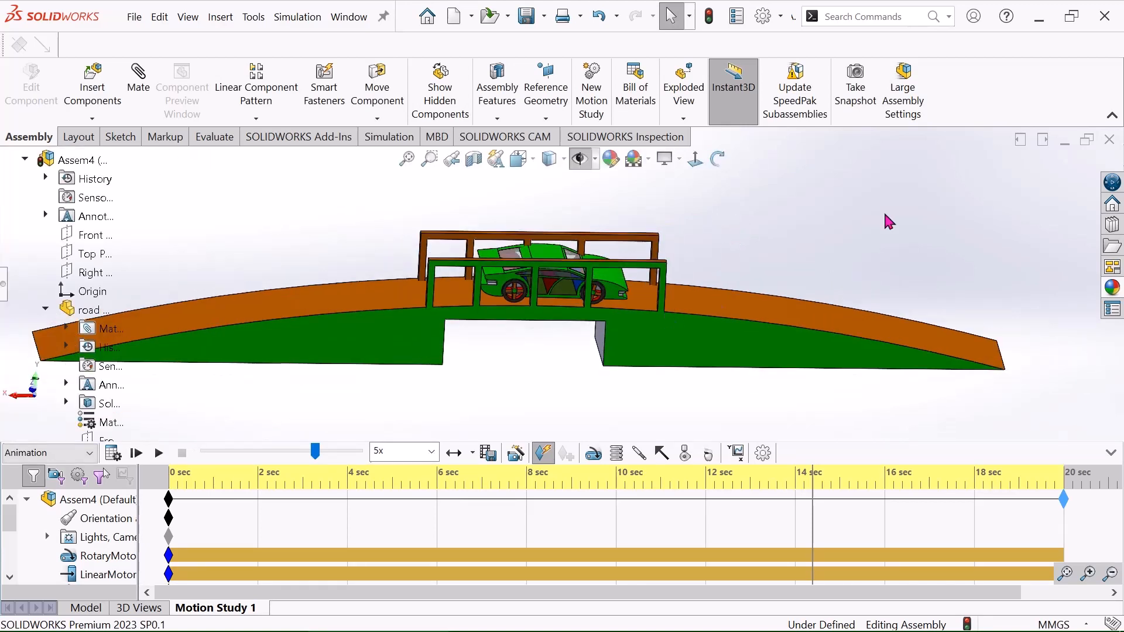
middle_click_drag(734, 220, 555, 360)
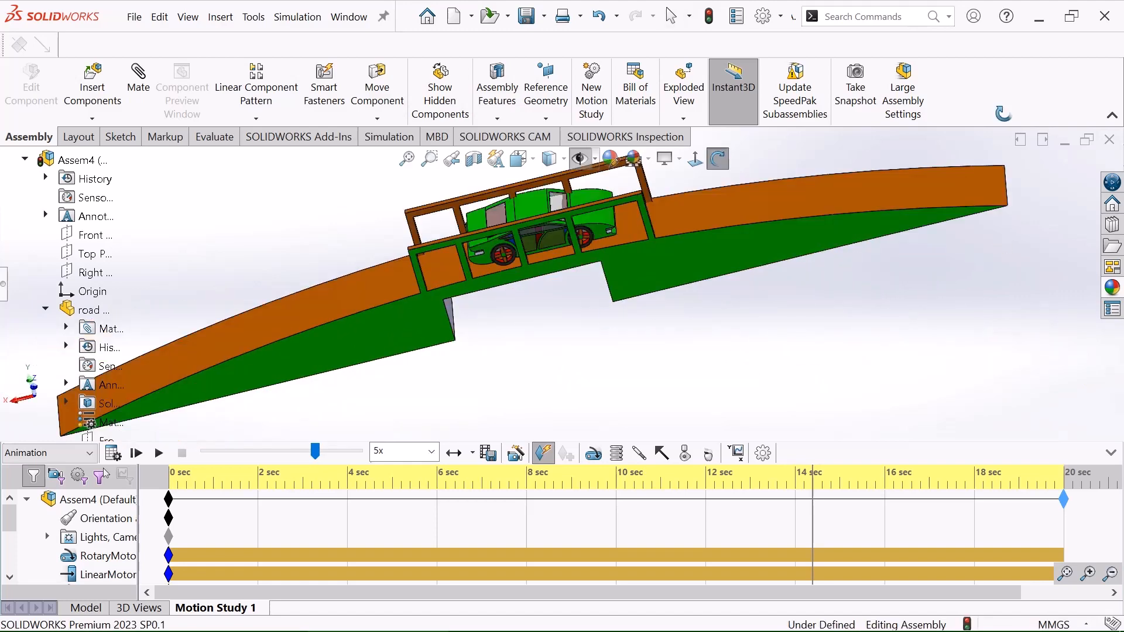
left_click(1113, 119)
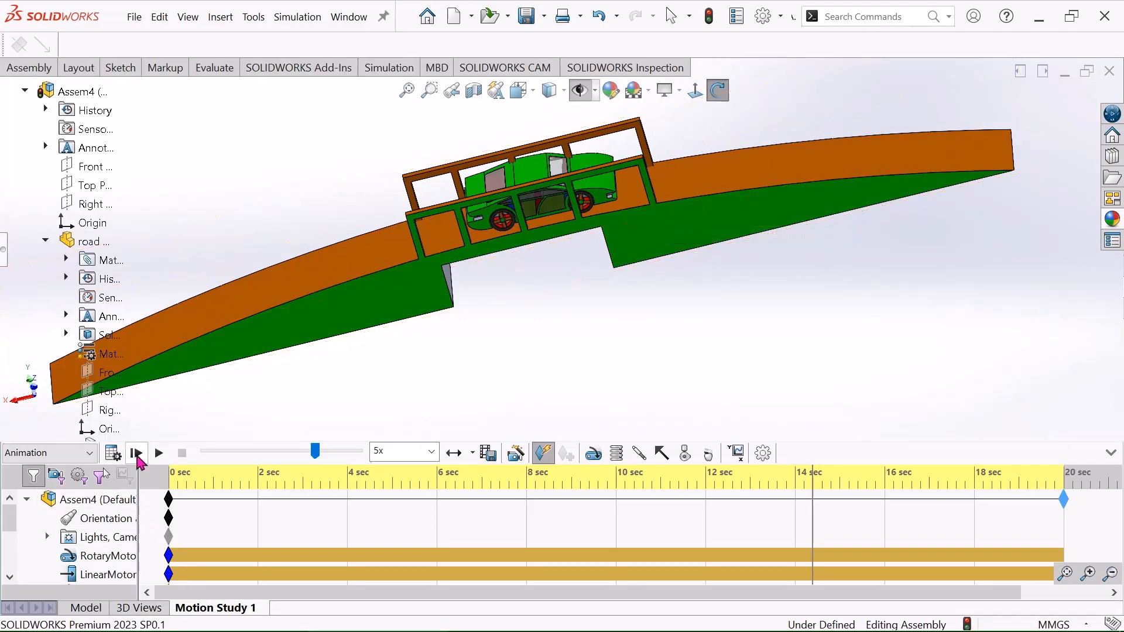
left_click(157, 455)
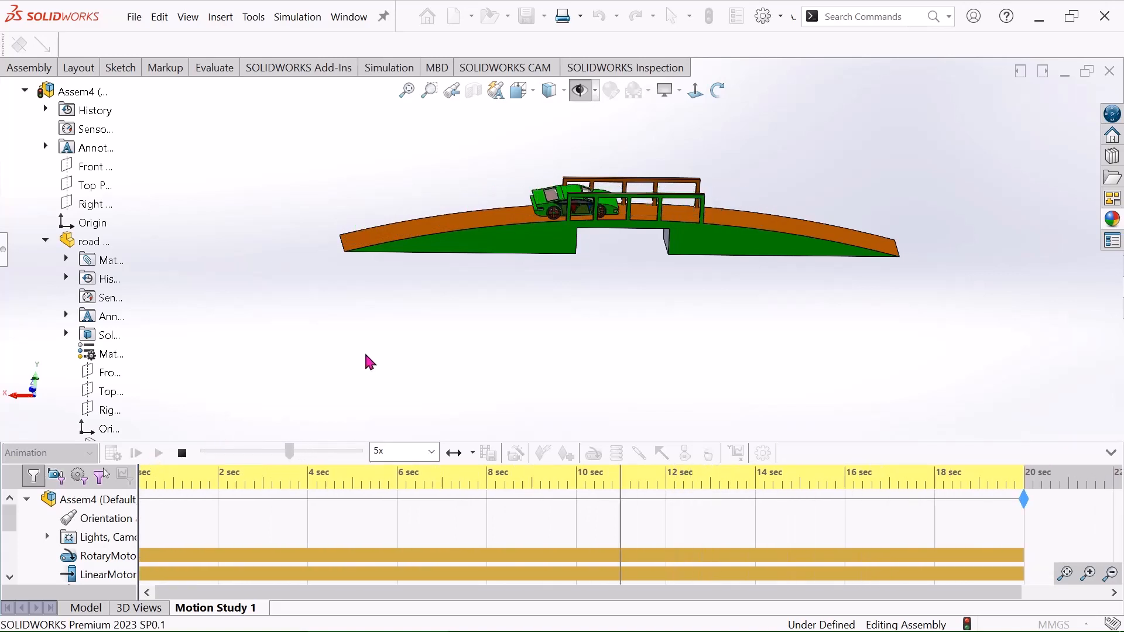
left_click(185, 458)
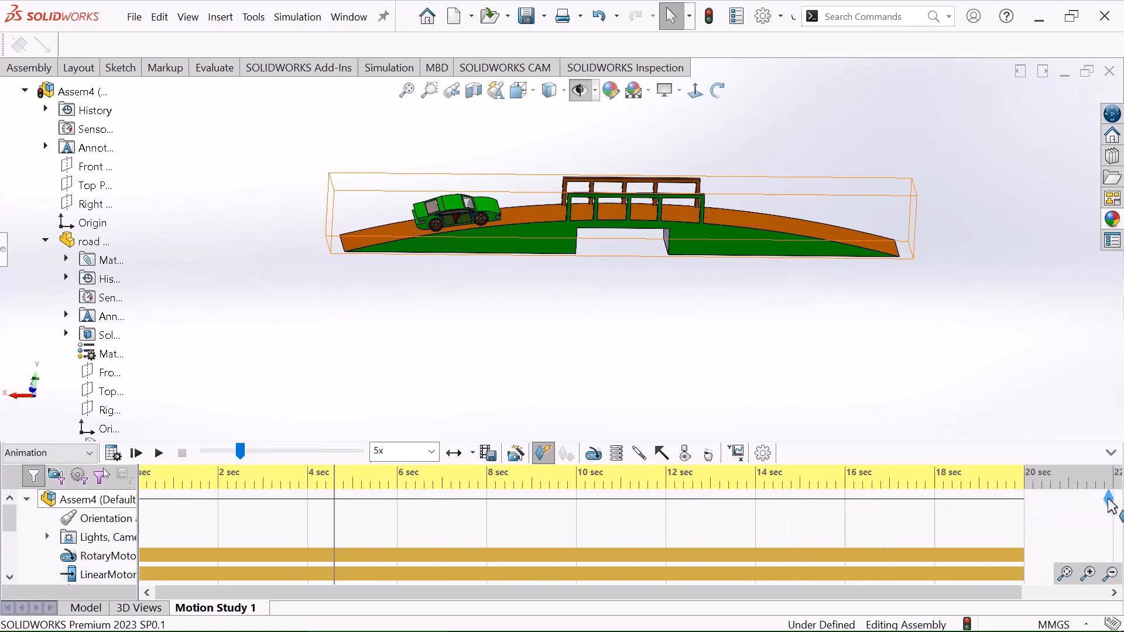
Extend the motion study's end to 24 seconds and play the animation from the start.
left_click_drag(1112, 505, 1111, 502)
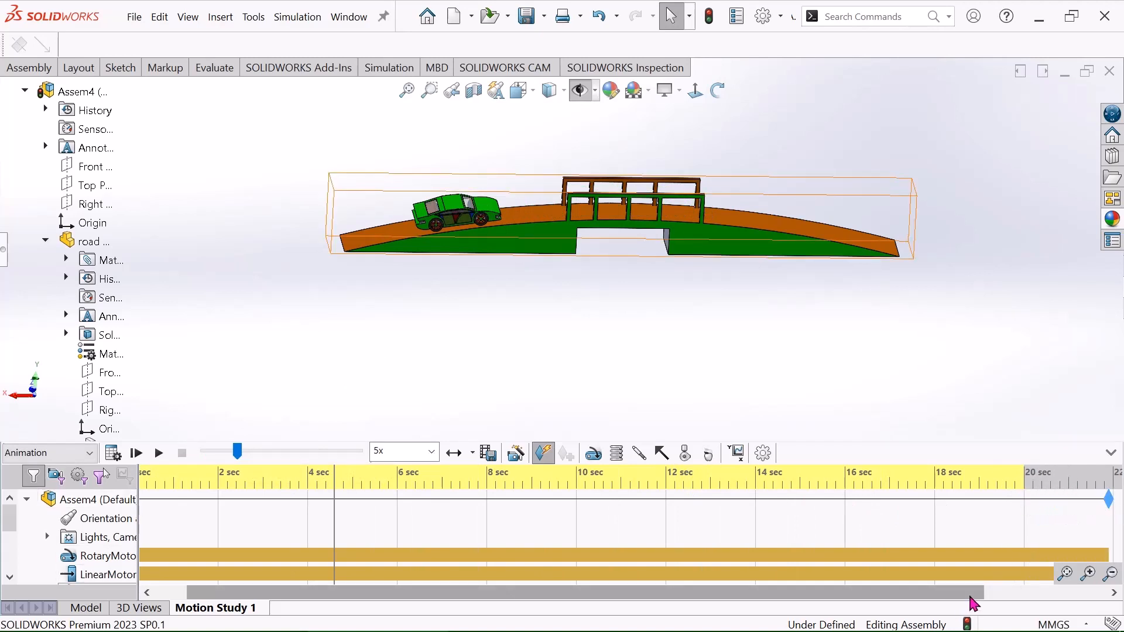
left_click_drag(309, 594, 538, 601)
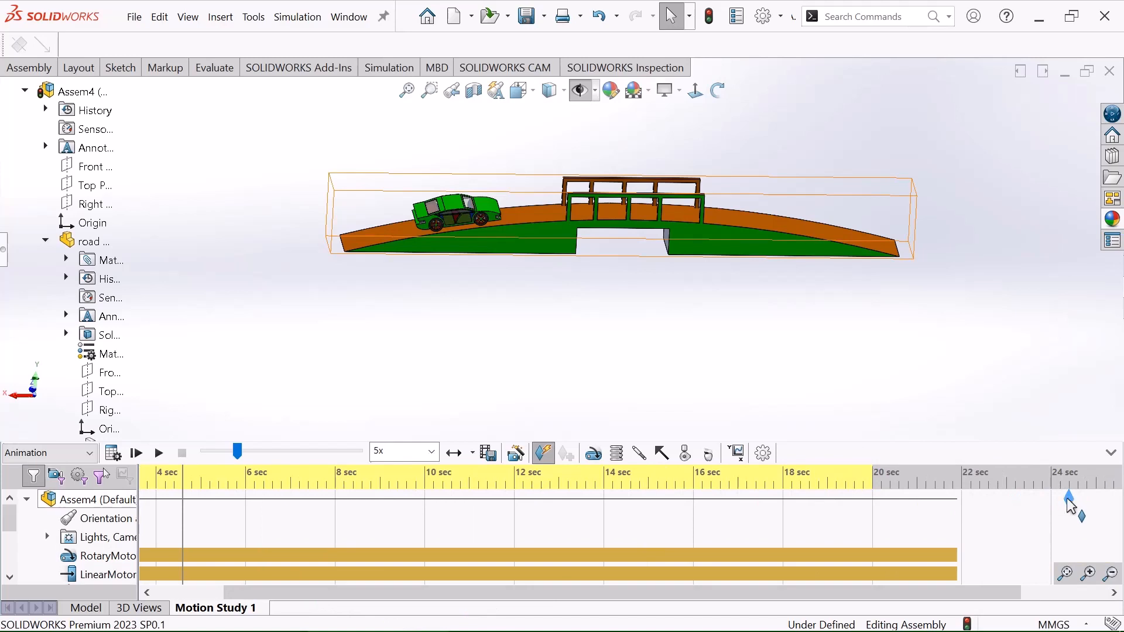
left_click_drag(1056, 513, 1055, 512)
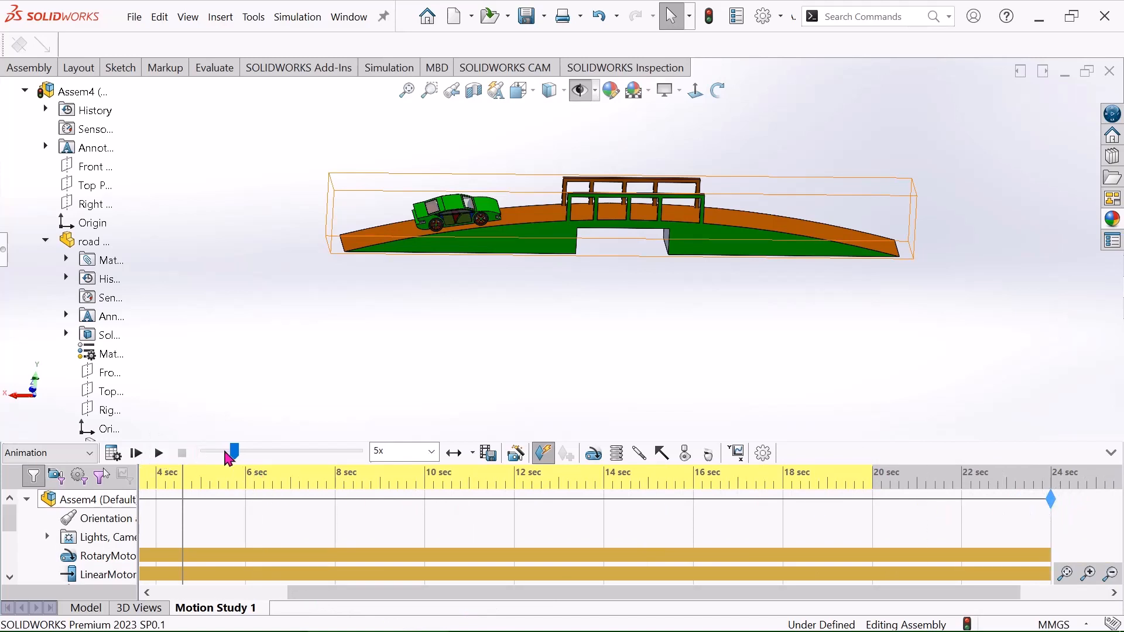
left_click(206, 460)
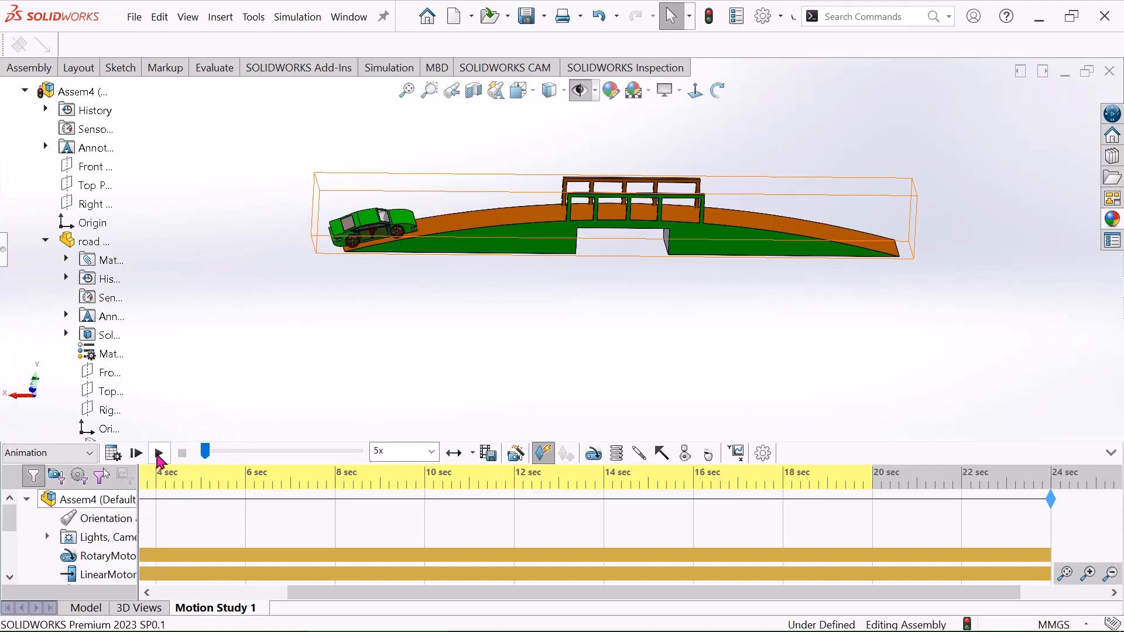
left_click(158, 456)
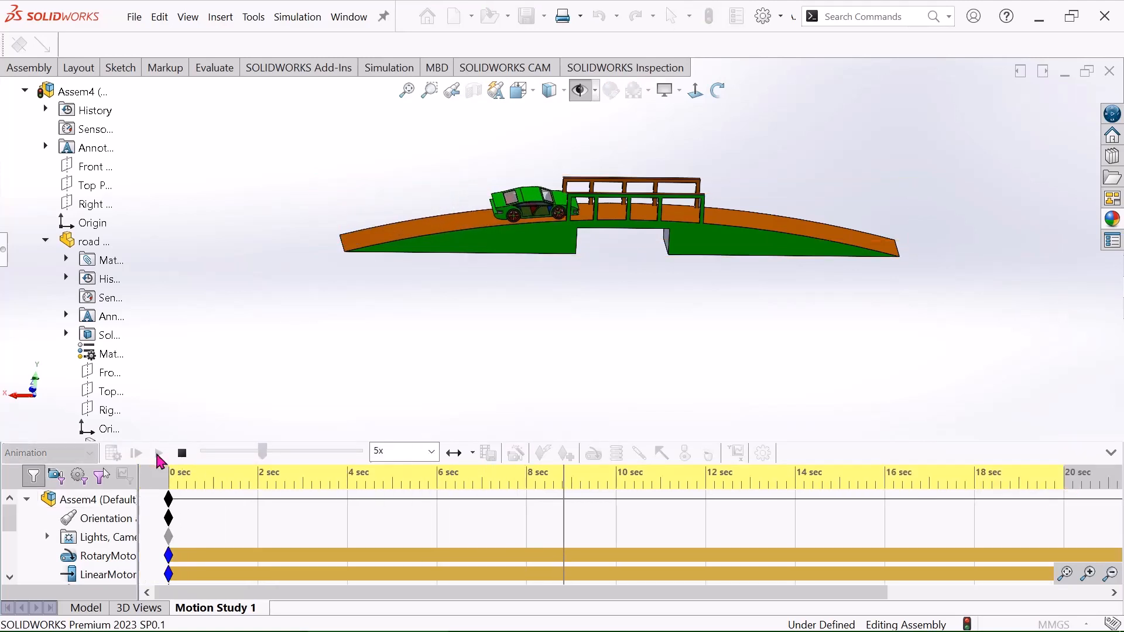